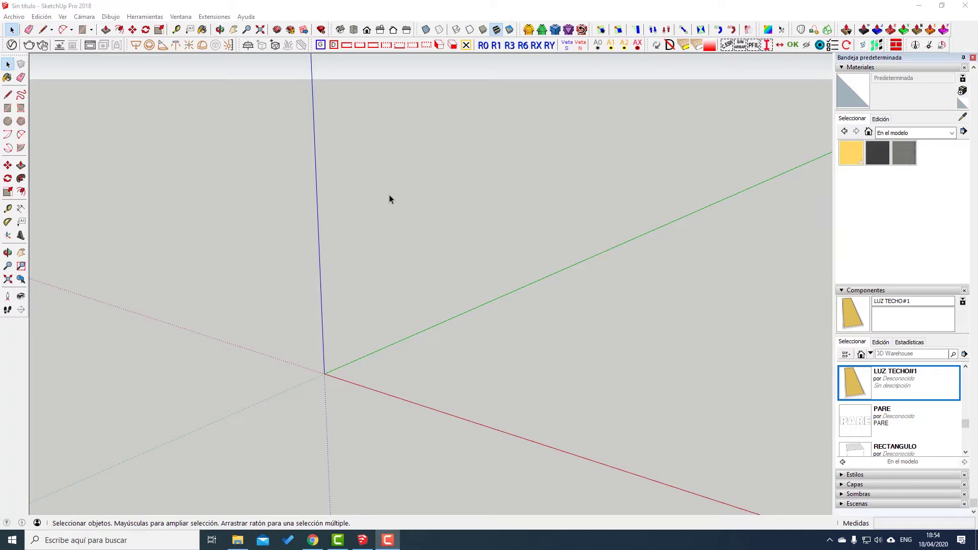
Collapse the Components panel and expand the Layers panel, which lists only Layer0.
{"action": "left_click", "coordinate": [873, 289]}
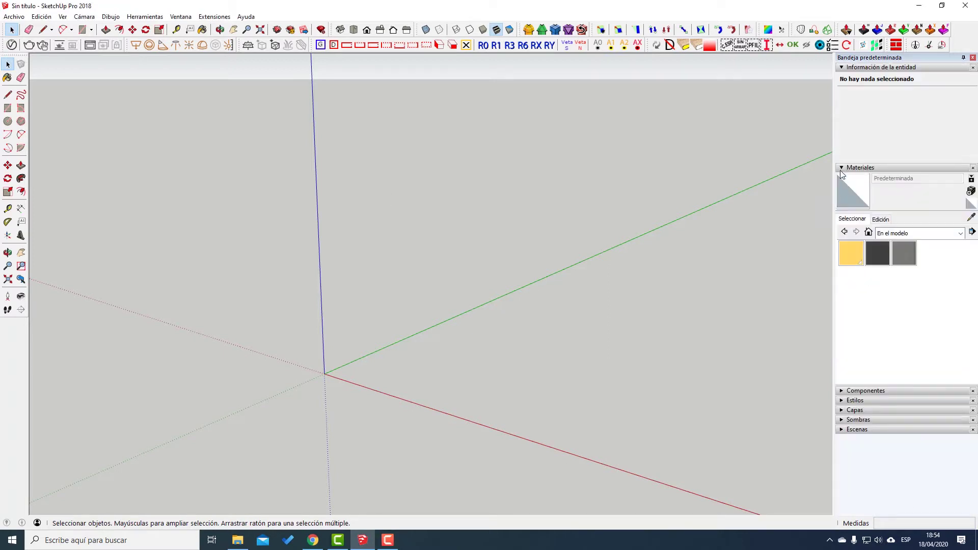
{"action": "left_click", "coordinate": [853, 410]}
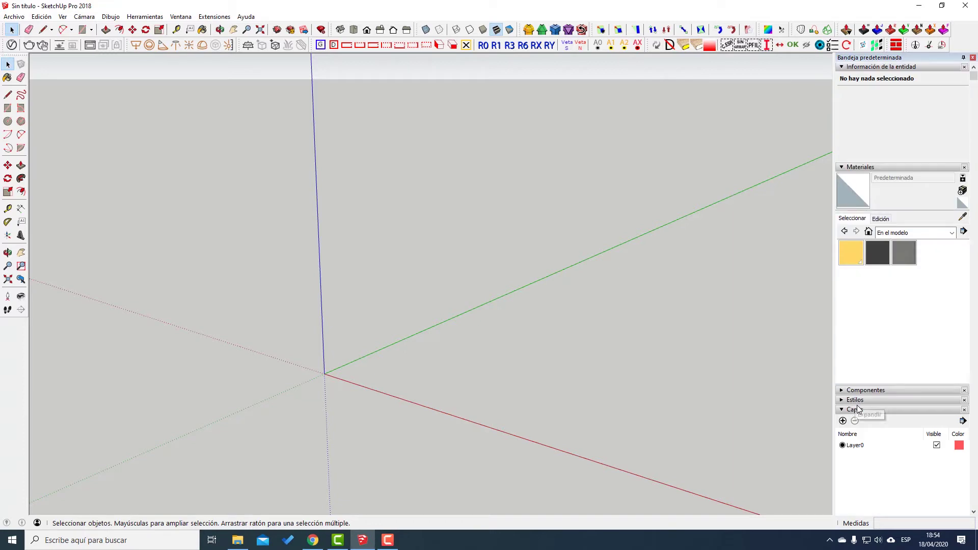
{"action": "left_click_drag", "start_coordinate": [866, 411], "coordinate": [670, 254]}
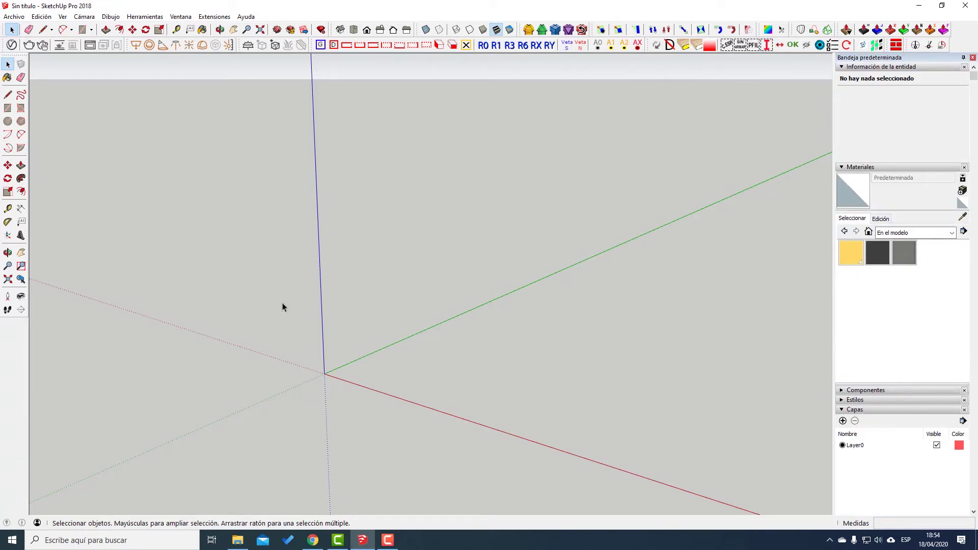
Draw a 5000 × 3000 mm floor rectangle at the origin and offset it 140 mm inward.
{"action": "mouse_move", "coordinate": [281, 359]}
{"action": "middle_mouse_down"}
{"action": "mouse_move", "coordinate": [397, 373]}
{"action": "mouse_move", "coordinate": [377, 374]}
{"action": "middle_mouse_up"}
{"action": "key", "text": "r"}
{"action": "left_click", "coordinate": [280, 377]}
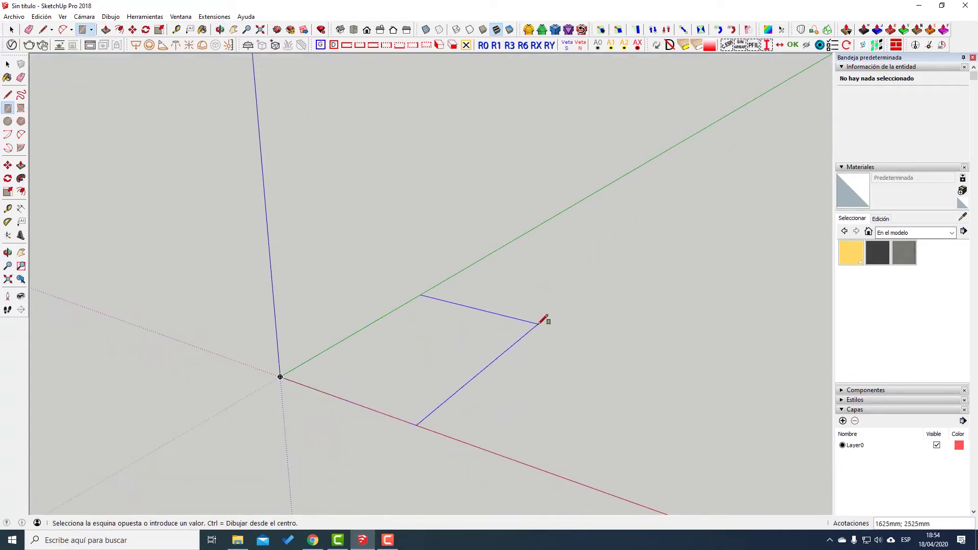
{"action": "type", "text": "5000"}
{"action": "type", "text": ";300"}
{"action": "key", "text": "Return"}
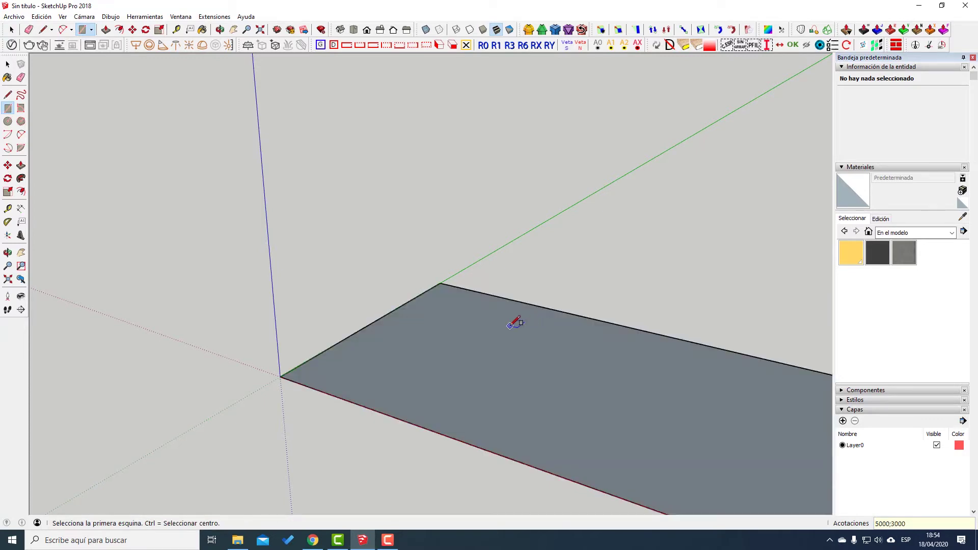
{"action": "scroll", "coordinate": [515, 326], "scroll_direction": "down", "scroll_amount": 3}
{"action": "key", "text": "f"}
{"action": "left_click", "coordinate": [524, 359]}
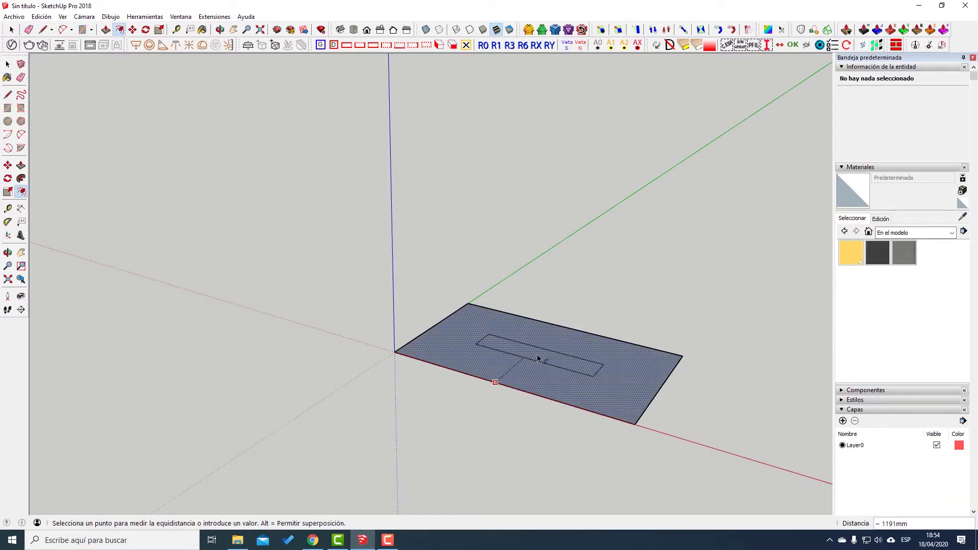
{"action": "type", "text": "10"}
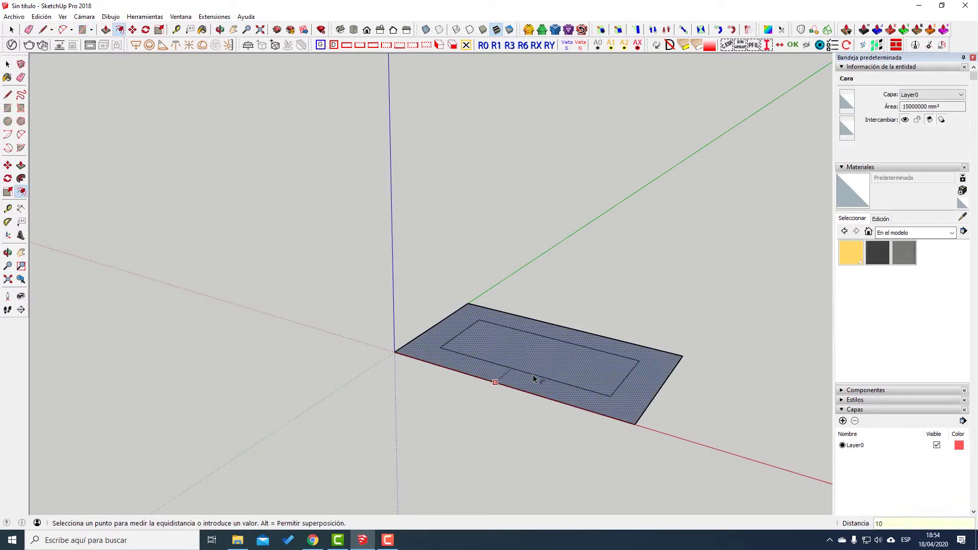
{"action": "type", "text": "40"}
{"action": "key", "text": "Return"}
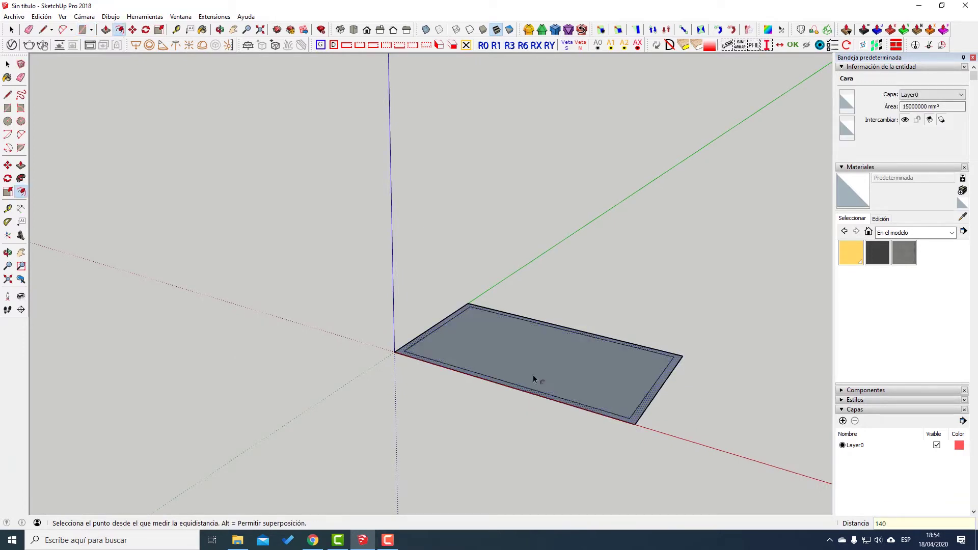
Push the outer ring up 2000 mm into walls, then raise the rim 400 mm higher.
{"action": "mouse_move", "coordinate": [532, 374]}
{"action": "middle_mouse_down"}
{"action": "mouse_move", "coordinate": [588, 399]}
{"action": "mouse_move", "coordinate": [602, 428]}
{"action": "middle_mouse_up"}
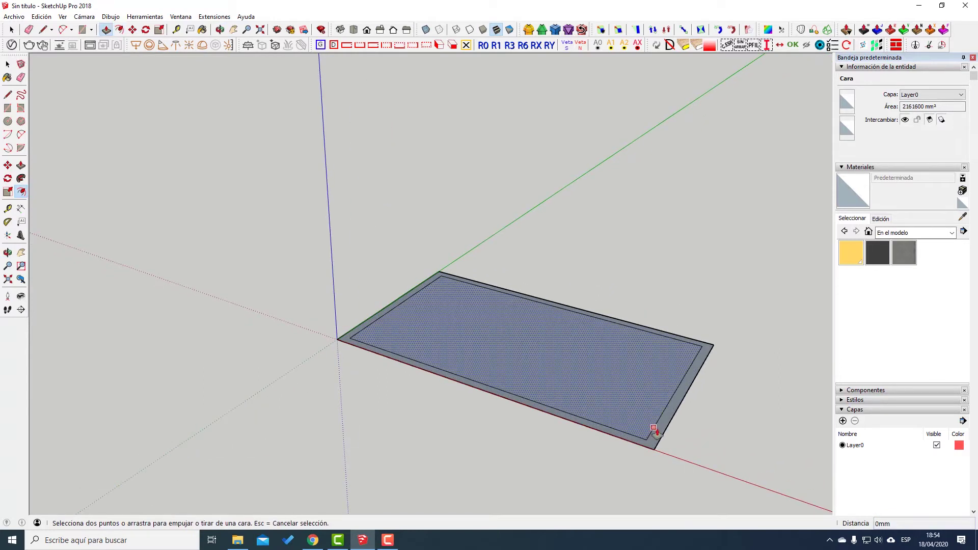
{"action": "key", "text": "space"}
{"action": "key", "text": "p"}
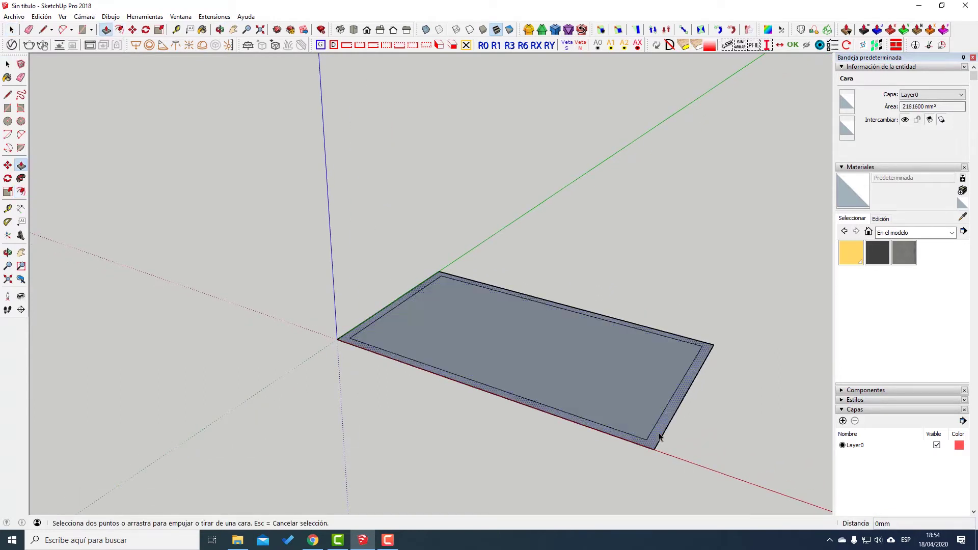
{"action": "left_click_drag", "start_coordinate": [659, 436], "coordinate": [661, 395]}
{"action": "type", "text": "2000"}
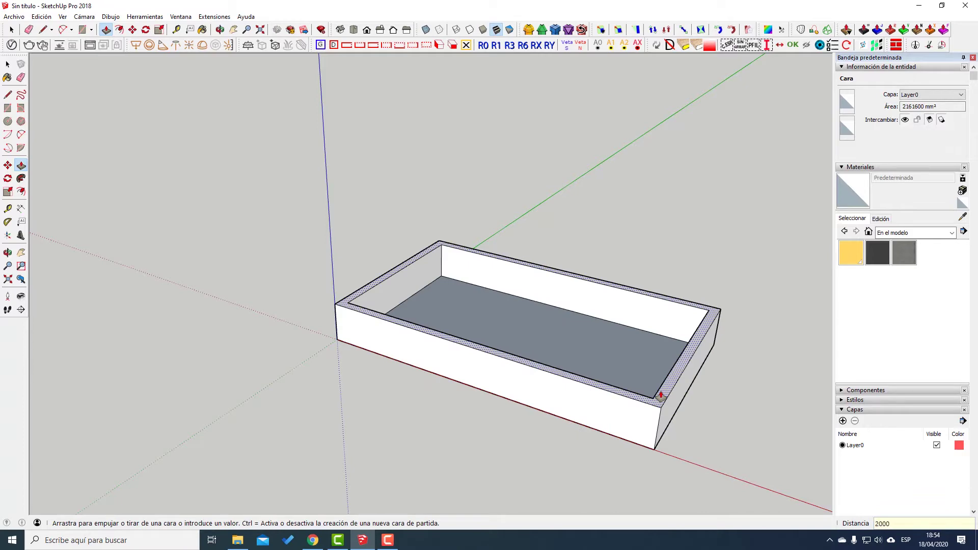
{"action": "key", "text": "Return"}
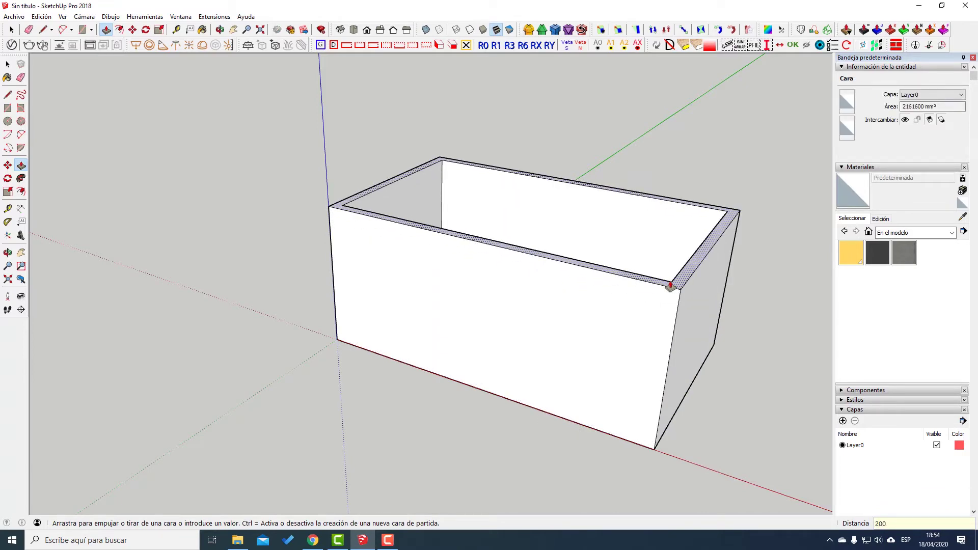
{"action": "key", "text": "space"}
{"action": "key", "text": "ctrl+z"}
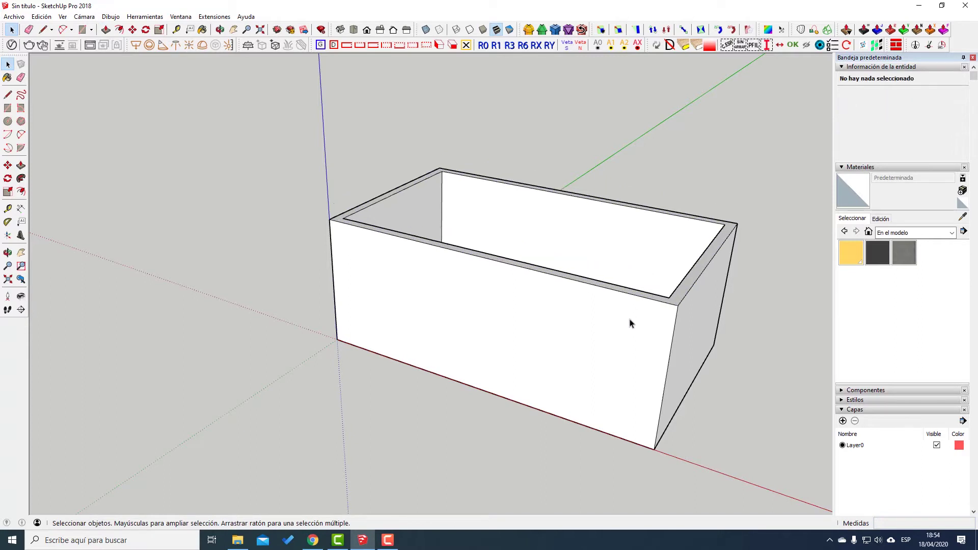
{"action": "key", "text": "p"}
{"action": "left_click", "coordinate": [675, 303]}
{"action": "type", "text": "400"}
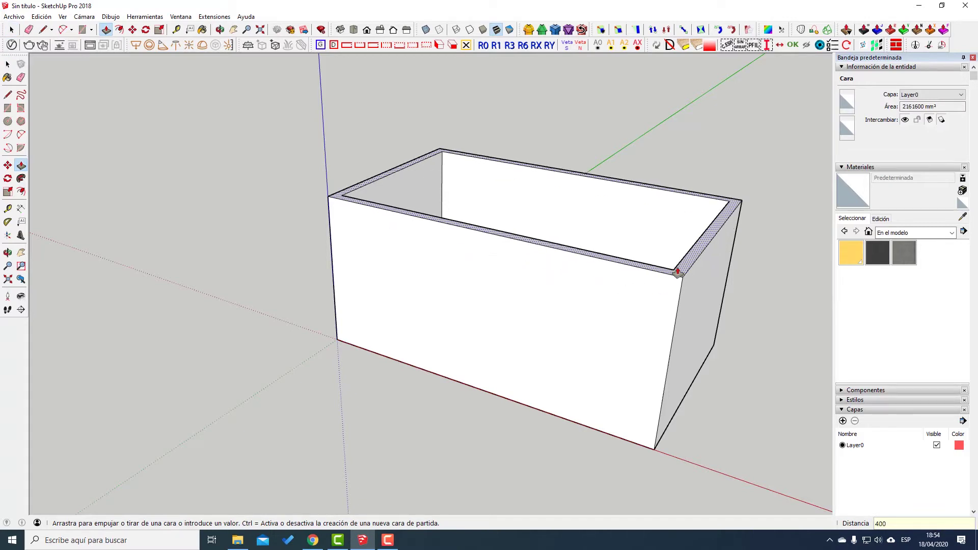
{"action": "key", "text": "Return"}
{"action": "key", "text": "space"}
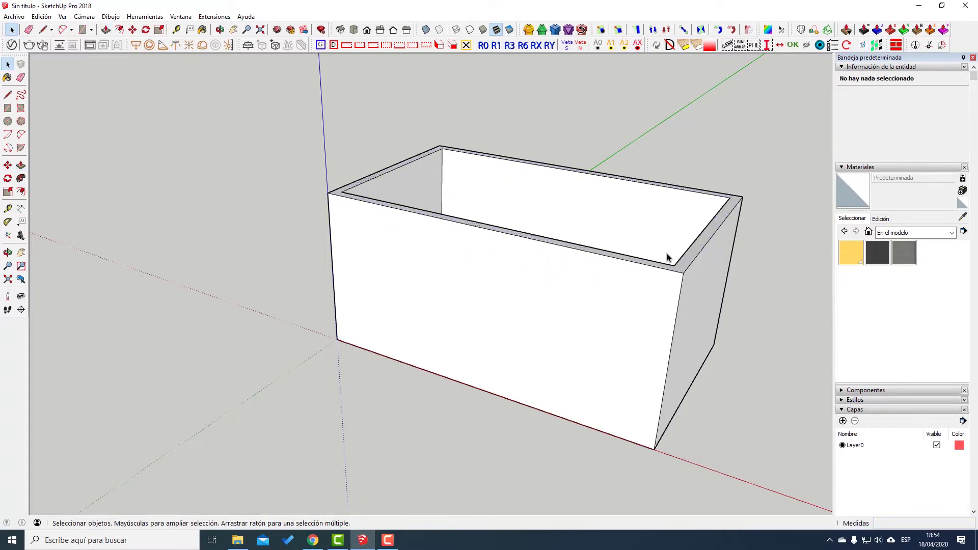
Draw a 700 × 1900 mm door rectangle at the bottom of the front wall.
{"action": "mouse_move", "coordinate": [679, 271]}
{"action": "middle_mouse_down"}
{"action": "mouse_move", "coordinate": [635, 325]}
{"action": "mouse_move", "coordinate": [560, 317]}
{"action": "mouse_move", "coordinate": [563, 216]}
{"action": "mouse_move", "coordinate": [450, 271]}
{"action": "mouse_move", "coordinate": [518, 291]}
{"action": "mouse_move", "coordinate": [448, 284]}
{"action": "mouse_move", "coordinate": [545, 321]}
{"action": "middle_mouse_up"}
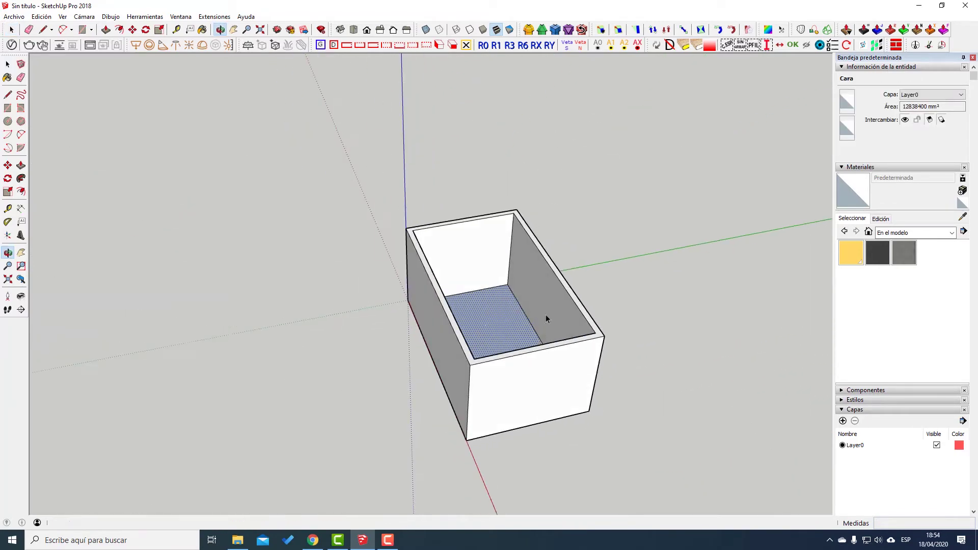
{"action": "scroll", "coordinate": [520, 340], "scroll_direction": "up", "scroll_amount": 3}
{"action": "scroll", "coordinate": [520, 338], "scroll_direction": "down", "scroll_amount": 2}
{"action": "mouse_move", "coordinate": [493, 288]}
{"action": "middle_mouse_down"}
{"action": "mouse_move", "coordinate": [557, 343]}
{"action": "mouse_move", "coordinate": [607, 273]}
{"action": "mouse_move", "coordinate": [438, 316]}
{"action": "middle_mouse_up"}
{"action": "key", "text": "r"}
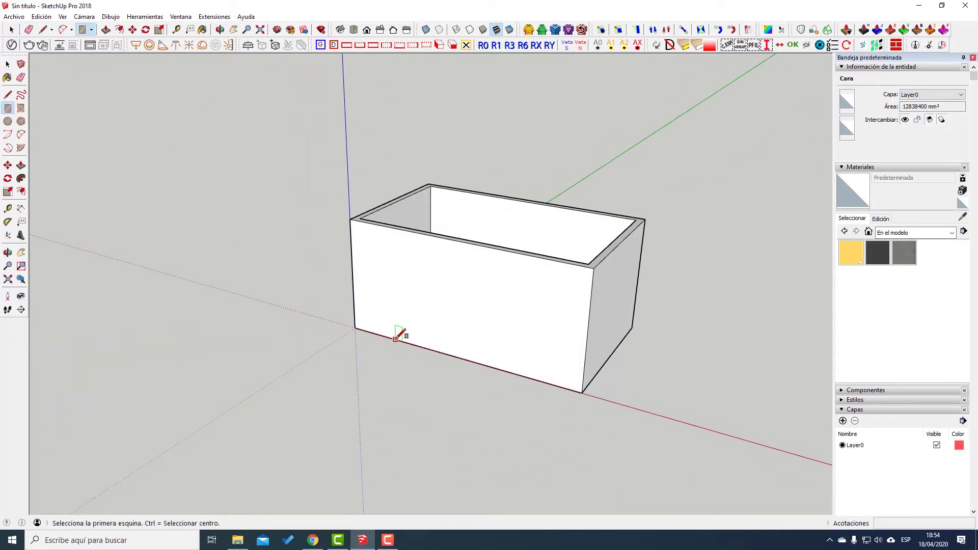
{"action": "left_click", "coordinate": [395, 339]}
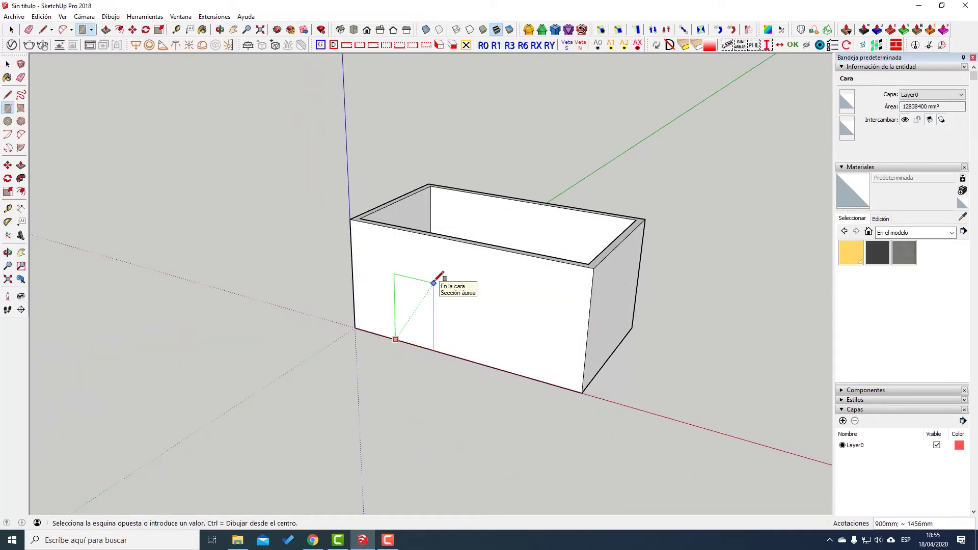
{"action": "scroll", "coordinate": [433, 284], "scroll_direction": "up", "scroll_amount": 2}
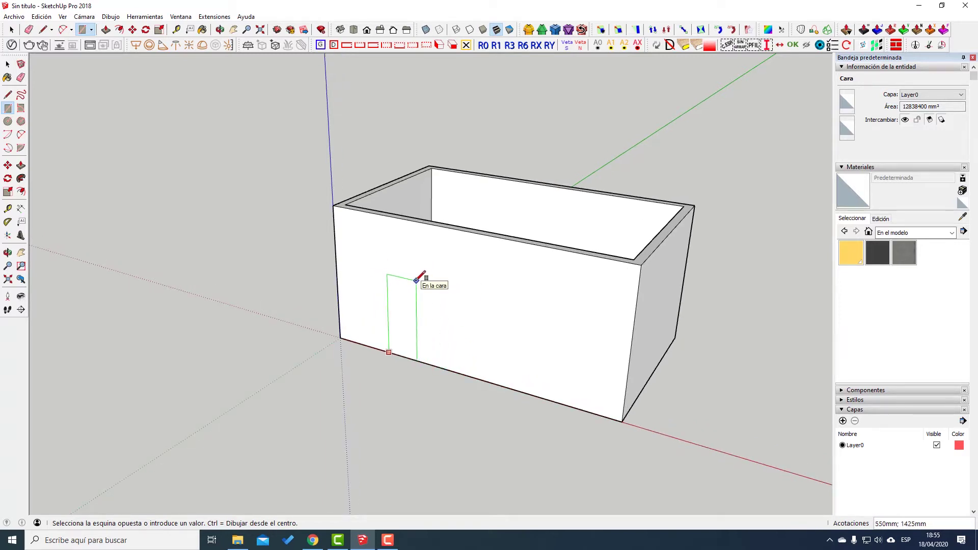
{"action": "type", "text": "700"}
{"action": "type", "text": ";1900"}
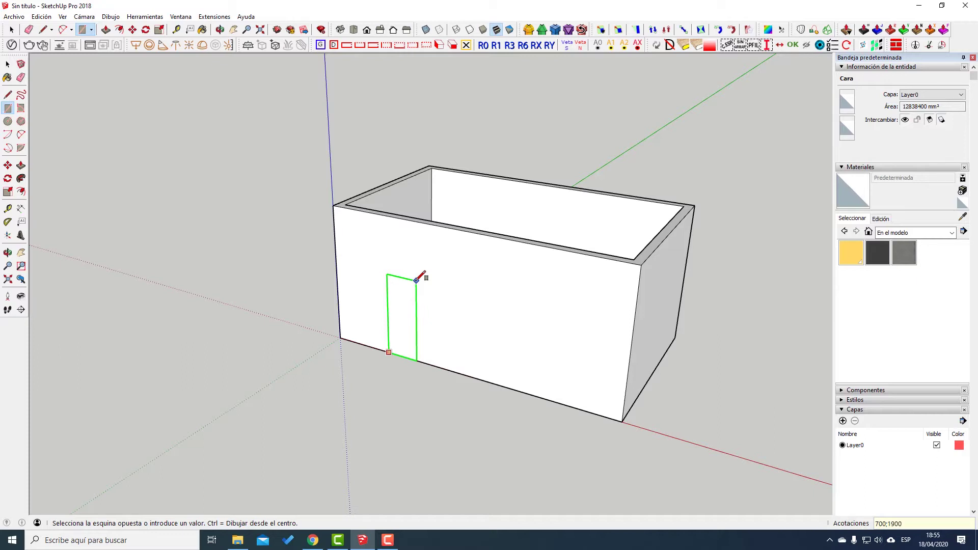
{"action": "key", "text": "Return"}
Push the door face 140 mm through the wall to open the doorway.
{"action": "key", "text": "p"}
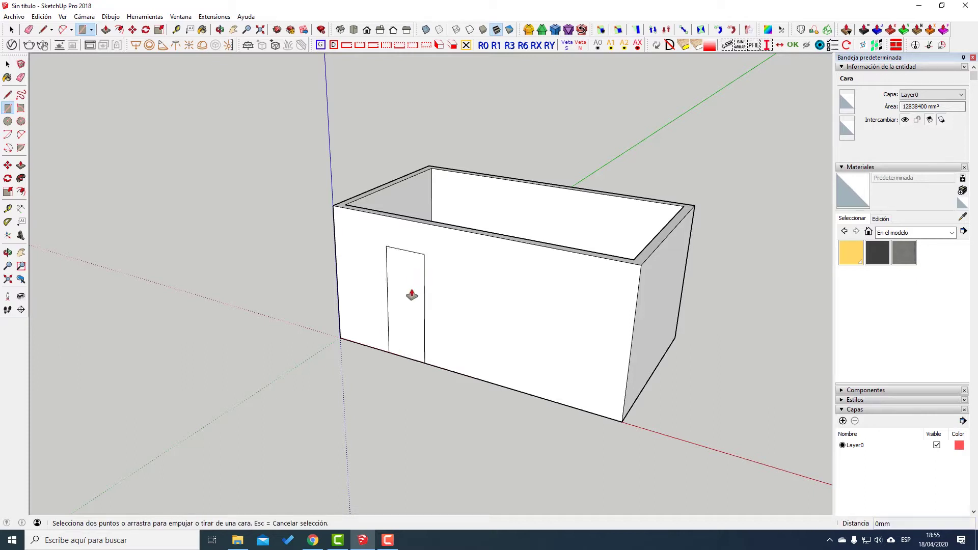
{"action": "key", "text": "space"}
{"action": "scroll", "coordinate": [410, 281], "scroll_direction": "up", "scroll_amount": 2}
{"action": "left_click", "coordinate": [412, 286]}
{"action": "scroll", "coordinate": [352, 308], "scroll_direction": "up", "scroll_amount": 2}
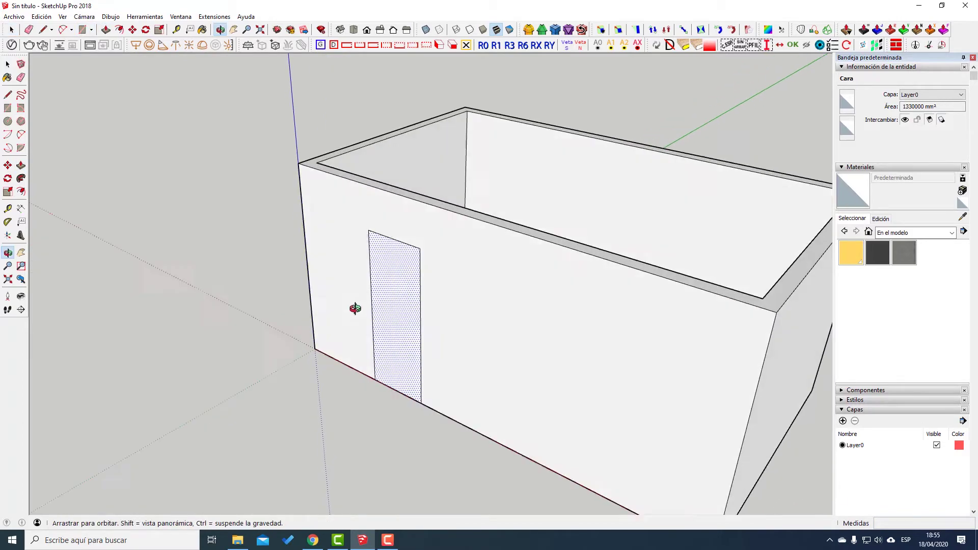
{"action": "key", "text": "p"}
{"action": "left_click", "coordinate": [385, 292]}
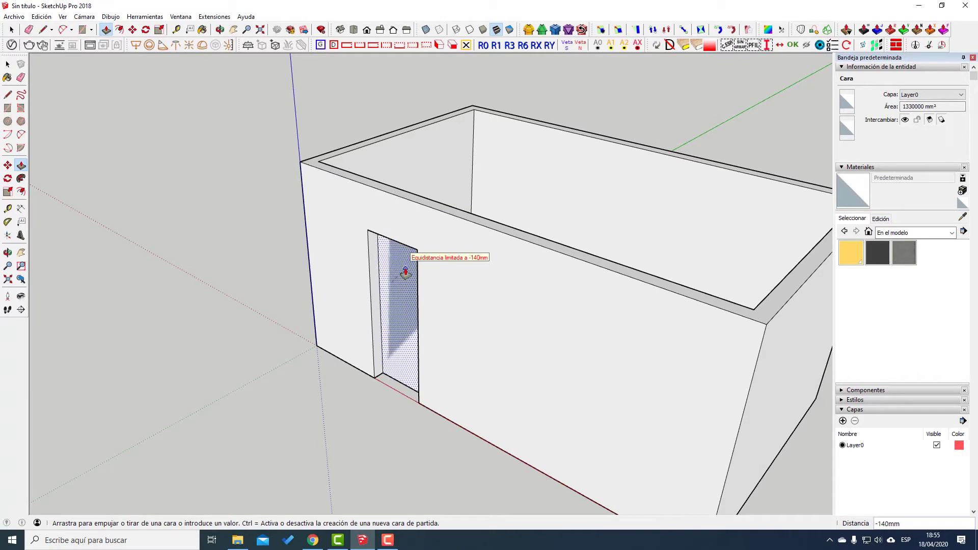
{"action": "type", "text": "140"}
{"action": "key", "text": "Return"}
Orbit around the room, checking the door opening and floor faces, to face the front wall.
{"action": "key", "text": "space"}
{"action": "scroll", "coordinate": [408, 275], "scroll_direction": "down", "scroll_amount": 2}
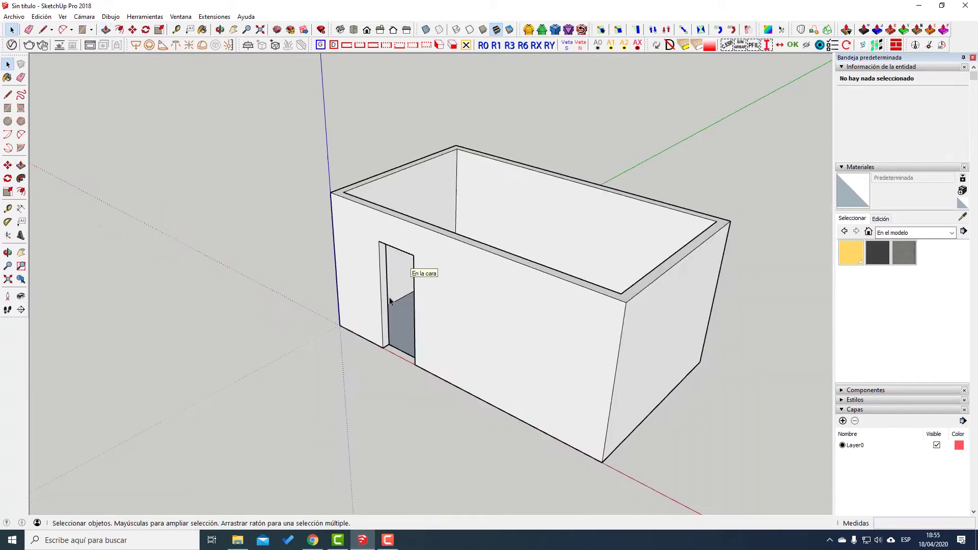
{"action": "middle_click_drag", "start_coordinate": [419, 275], "coordinate": [517, 328]}
{"action": "scroll", "coordinate": [436, 334], "scroll_direction": "up", "scroll_amount": 2}
{"action": "middle_click_drag", "start_coordinate": [403, 352], "coordinate": [442, 277]}
{"action": "middle_click_drag", "start_coordinate": [405, 320], "coordinate": [445, 321]}
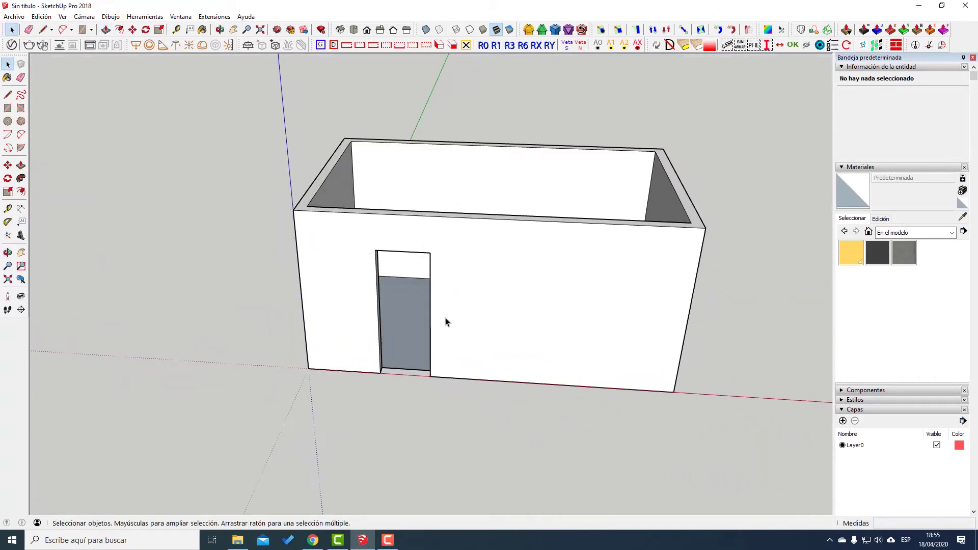
{"action": "left_click", "coordinate": [402, 322]}
{"action": "middle_click_drag", "start_coordinate": [395, 393], "coordinate": [436, 224]}
{"action": "left_click", "coordinate": [436, 223], "text": "shift"}
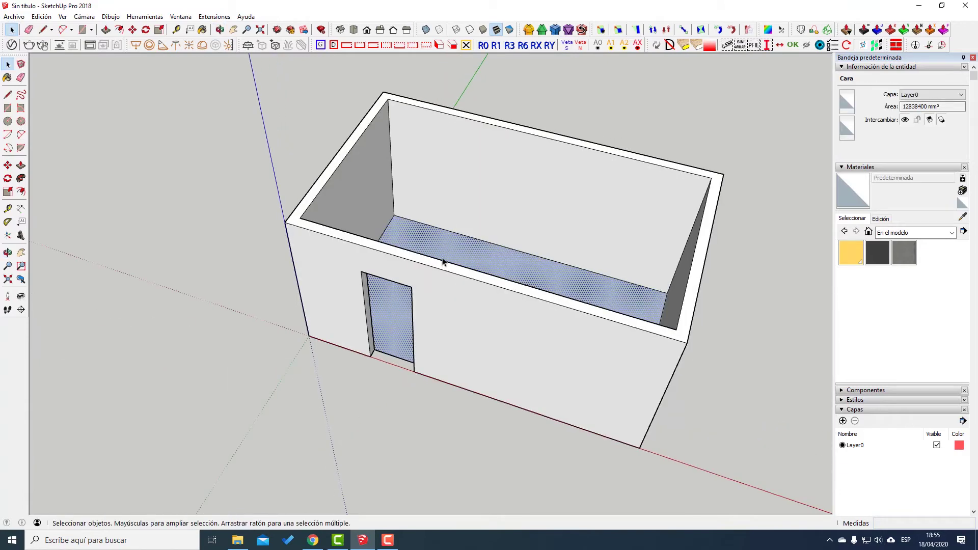
{"action": "middle_click_drag", "start_coordinate": [442, 262], "coordinate": [448, 361]}
{"action": "key", "text": "ctrl+t"}
{"action": "scroll", "coordinate": [430, 350], "scroll_direction": "up", "scroll_amount": 2}
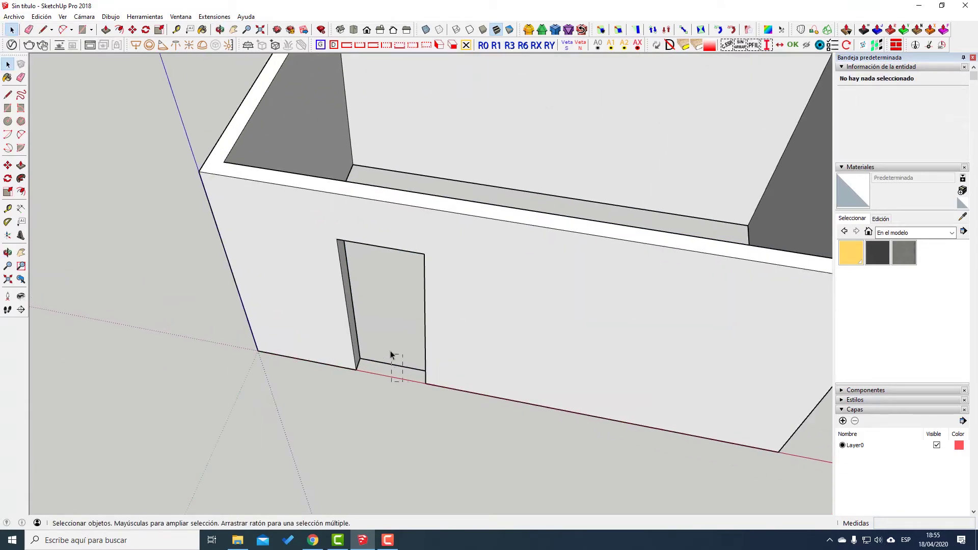
{"action": "scroll", "coordinate": [391, 355], "scroll_direction": "down", "scroll_amount": 5}
{"action": "mouse_move", "coordinate": [491, 284]}
{"action": "middle_mouse_down"}
{"action": "mouse_move", "coordinate": [481, 284]}
{"action": "mouse_move", "coordinate": [491, 305]}
{"action": "mouse_move", "coordinate": [576, 264]}
{"action": "mouse_move", "coordinate": [487, 297]}
{"action": "mouse_move", "coordinate": [511, 304]}
{"action": "mouse_move", "coordinate": [467, 278]}
{"action": "mouse_move", "coordinate": [541, 336]}
{"action": "mouse_move", "coordinate": [544, 352]}
{"action": "middle_mouse_up"}
{"action": "scroll", "coordinate": [544, 352], "scroll_direction": "up", "scroll_amount": 1}
Draw a roughly 1550 × 750 mm window rectangle beside the doorway and push it through the wall.
{"action": "key", "text": "r"}
{"action": "left_click", "coordinate": [475, 280]}
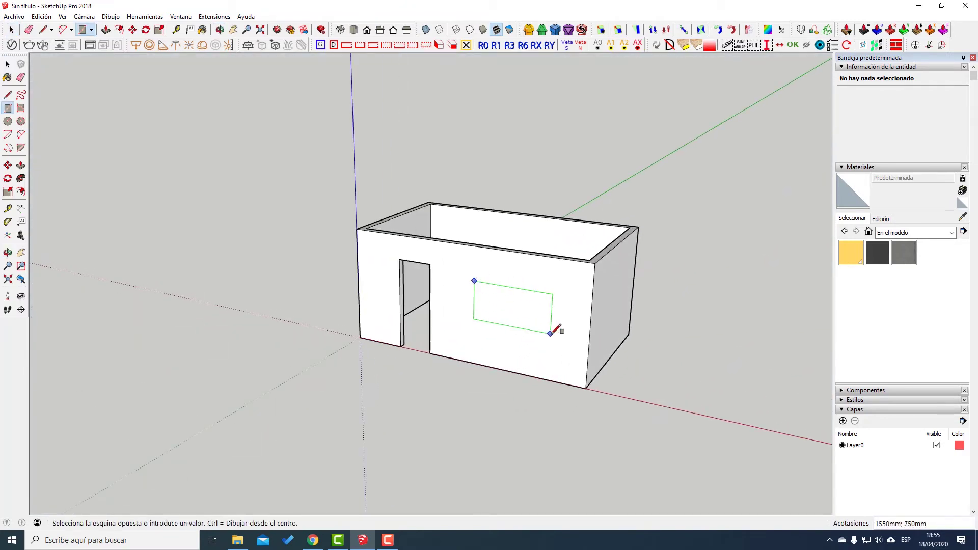
{"action": "left_click", "coordinate": [550, 333]}
{"action": "middle_click_drag", "start_coordinate": [552, 330], "coordinate": [490, 349]}
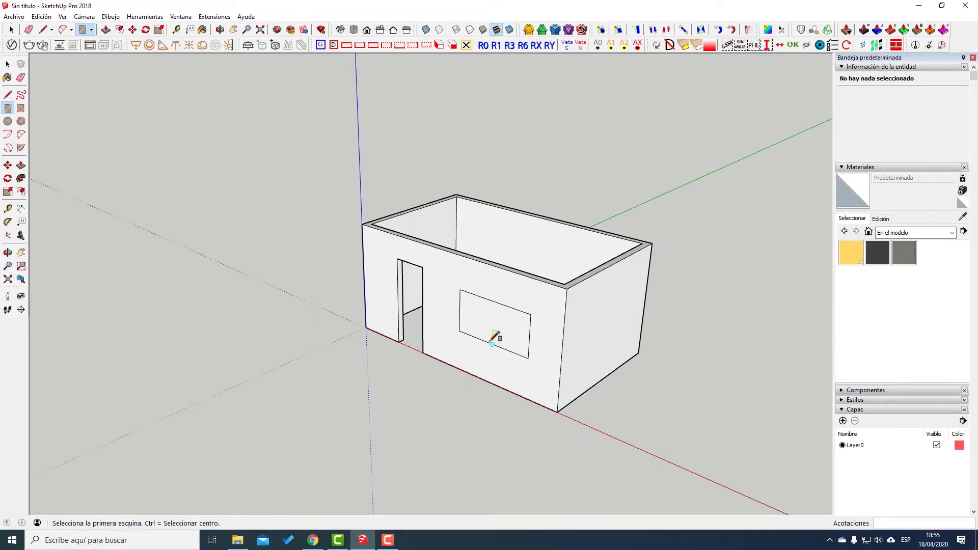
{"action": "key", "text": "p"}
{"action": "left_click", "coordinate": [493, 339]}
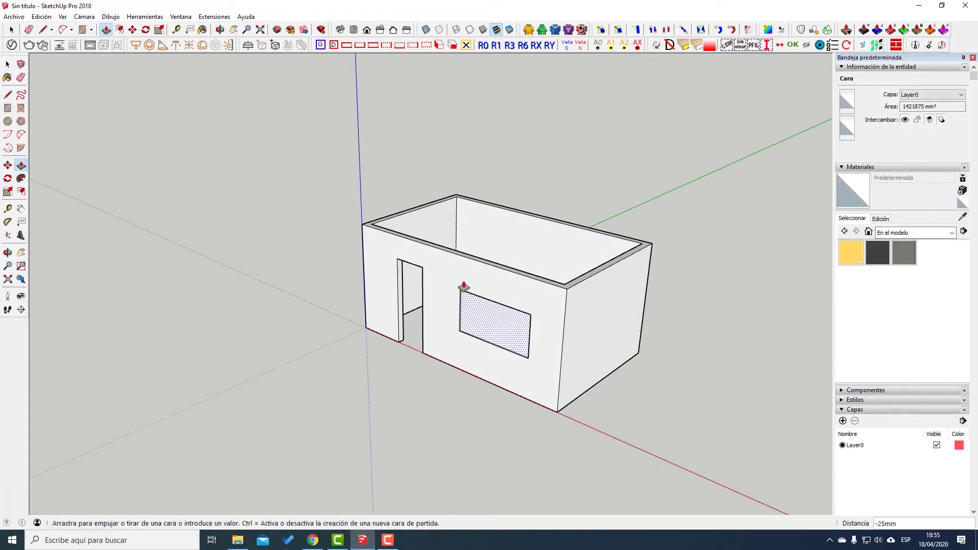
{"action": "left_click", "coordinate": [457, 254]}
{"action": "mouse_move", "coordinate": [465, 274]}
{"action": "middle_mouse_down"}
{"action": "mouse_move", "coordinate": [586, 339]}
{"action": "mouse_move", "coordinate": [659, 340]}
{"action": "mouse_move", "coordinate": [545, 284]}
{"action": "middle_mouse_up"}
{"action": "key", "text": "space"}
{"action": "scroll", "coordinate": [684, 345], "scroll_direction": "down", "scroll_amount": 3}
{"action": "scroll", "coordinate": [545, 284], "scroll_direction": "up", "scroll_amount": 4}
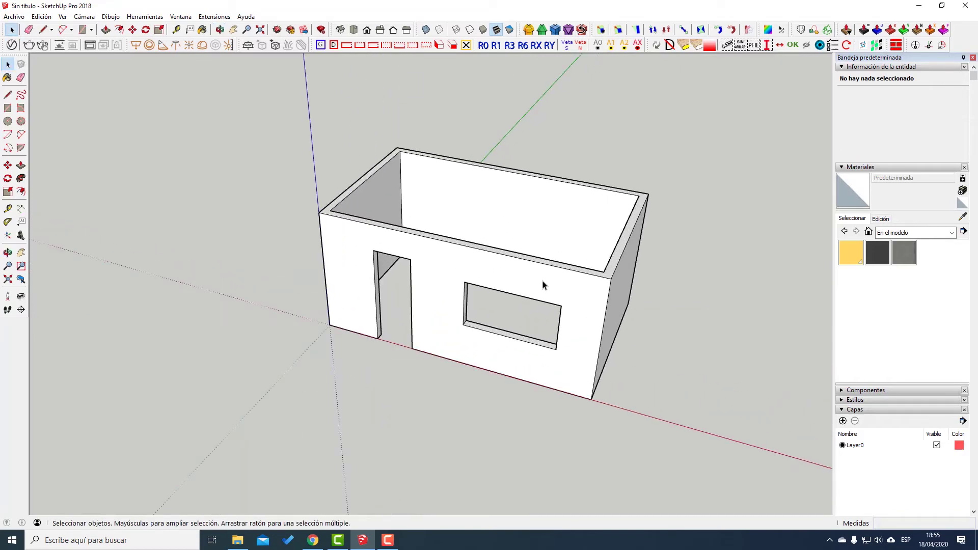
Select all the connected wall geometry and make it a component named MUROS.
{"action": "triple_click", "coordinate": [543, 285]}
{"action": "key", "text": "g"}
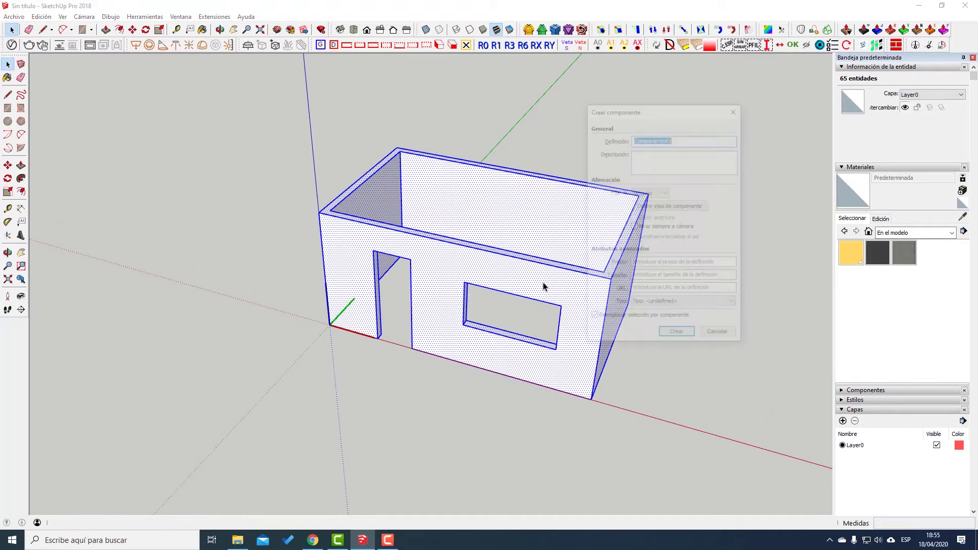
{"action": "type", "text": "MUROS"}
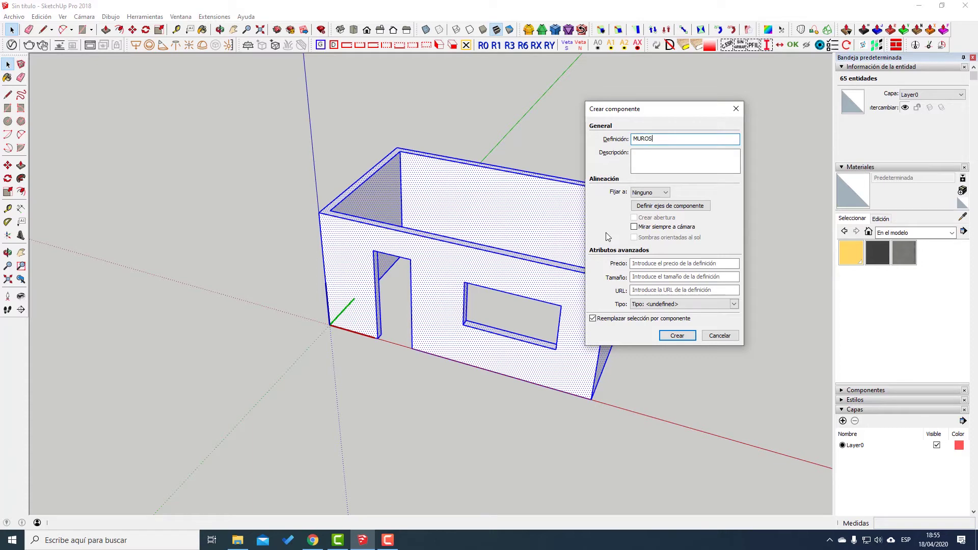
{"action": "key", "text": "Return"}
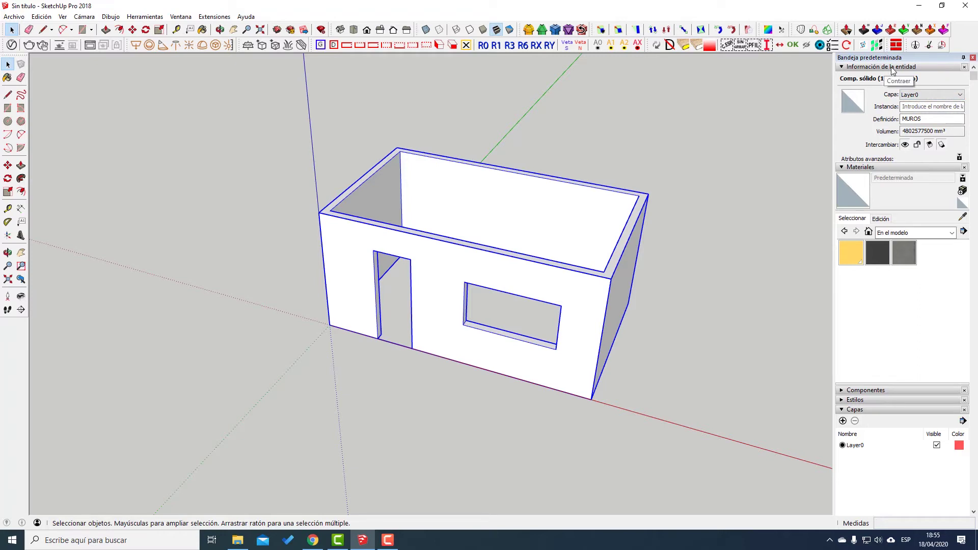
Add a new layer named MUROS in the Layers panel.
{"action": "left_click", "coordinate": [926, 94]}
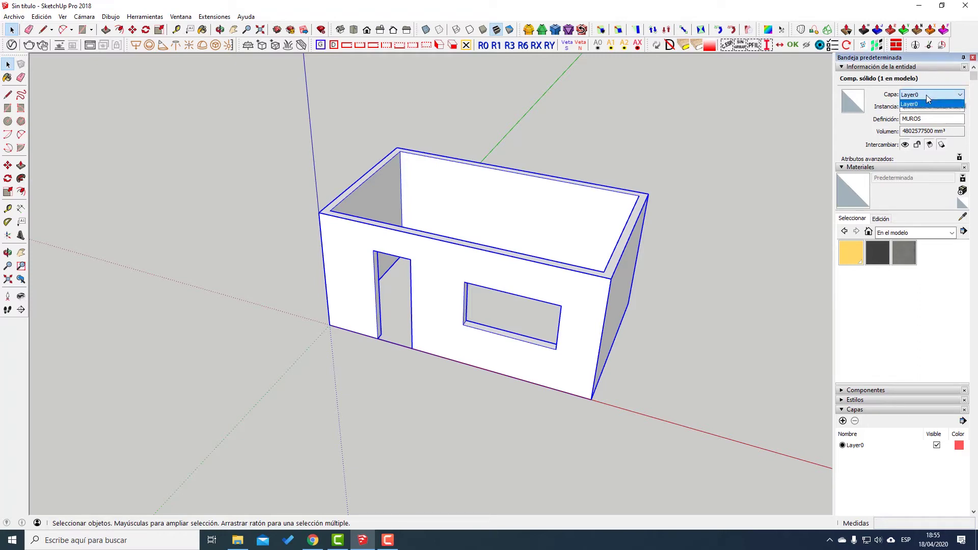
{"action": "left_click", "coordinate": [928, 104]}
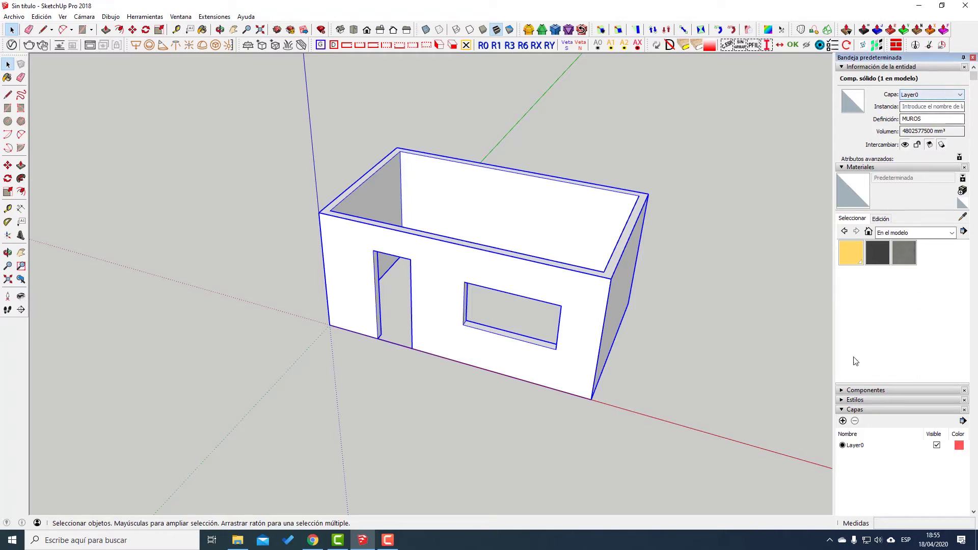
{"action": "left_click", "coordinate": [843, 421]}
{"action": "type", "text": "MUR"}
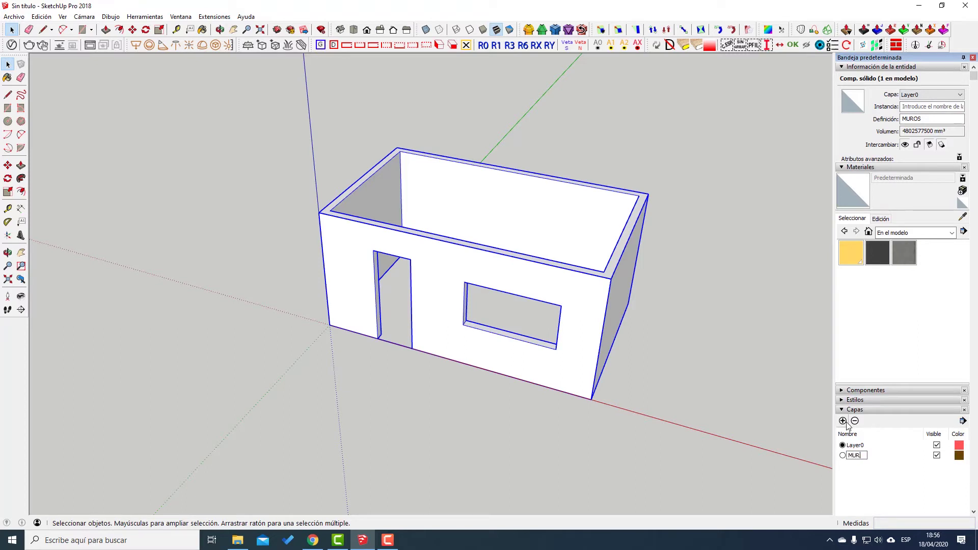
{"action": "type", "text": "OS"}
{"action": "key", "text": "Return"}
Assign the walls component to the MUROS layer and toggle its visibility off and on.
{"action": "left_click", "coordinate": [930, 94]}
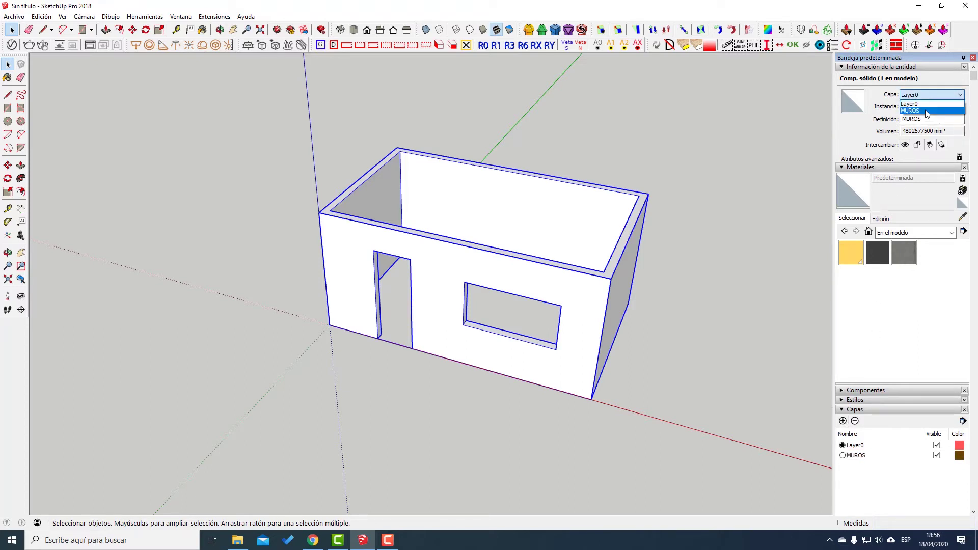
{"action": "left_click", "coordinate": [926, 111]}
{"action": "left_click", "coordinate": [744, 356]}
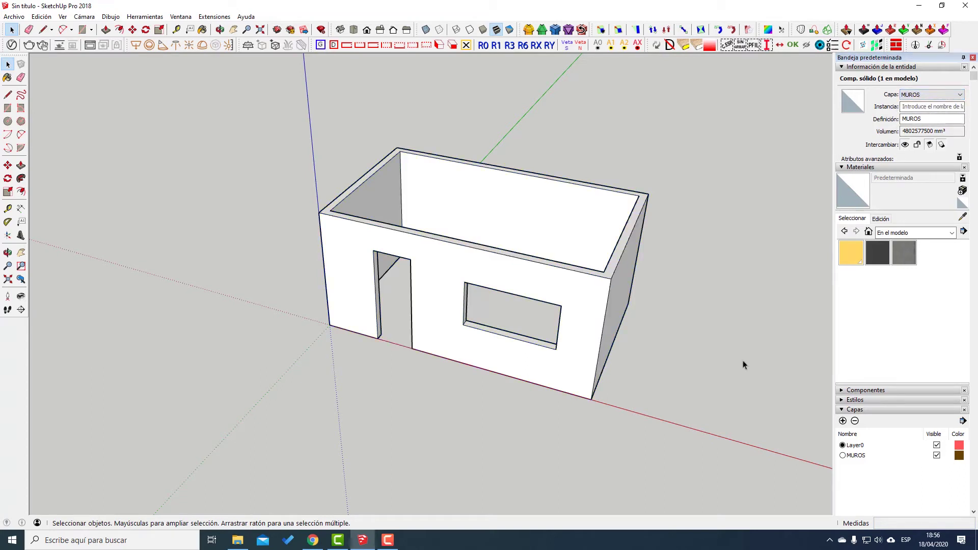
{"action": "left_click", "coordinate": [937, 456]}
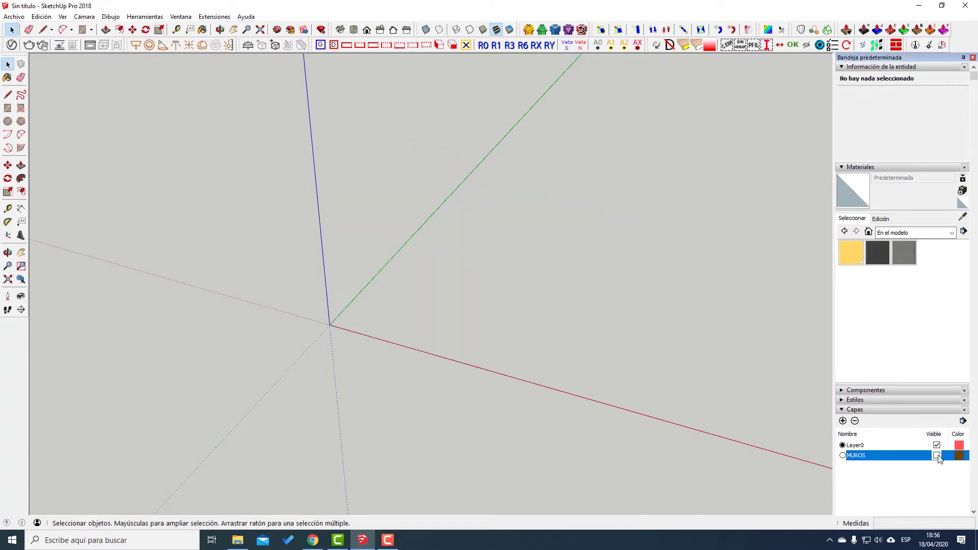
{"action": "left_click", "coordinate": [937, 455]}
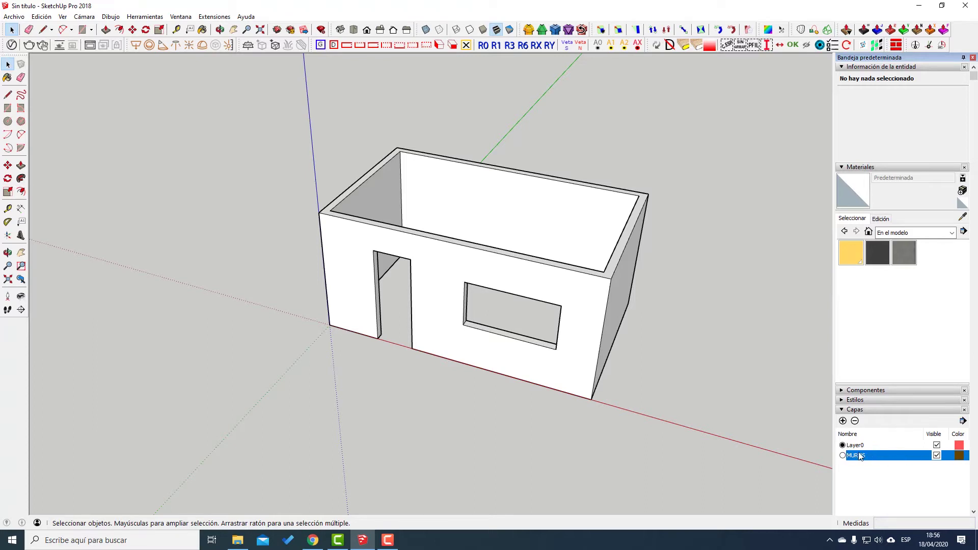
{"action": "scroll", "coordinate": [397, 285], "scroll_direction": "up", "scroll_amount": 2}
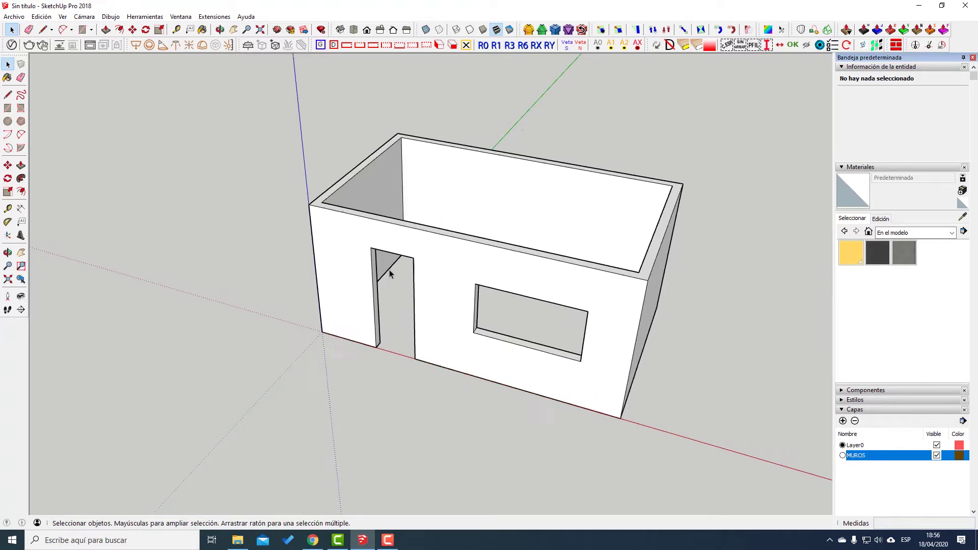
{"action": "scroll", "coordinate": [388, 276], "scroll_direction": "up", "scroll_amount": 3}
Fill the doorway with a 40 mm thick door and make it a component named PUERTA.
{"action": "key", "text": "r"}
{"action": "left_click", "coordinate": [367, 238]}
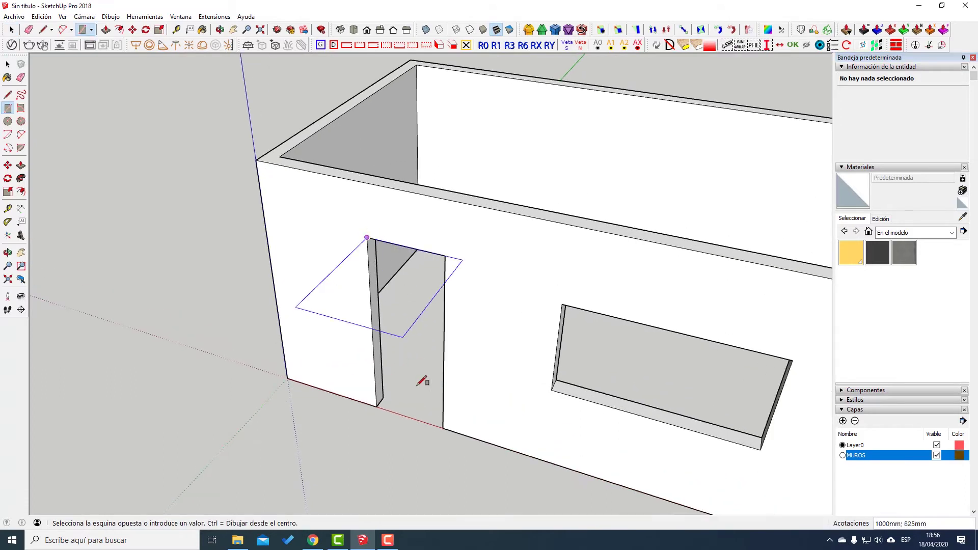
{"action": "left_click", "coordinate": [443, 427]}
{"action": "middle_click_drag", "start_coordinate": [411, 355], "coordinate": [387, 341]}
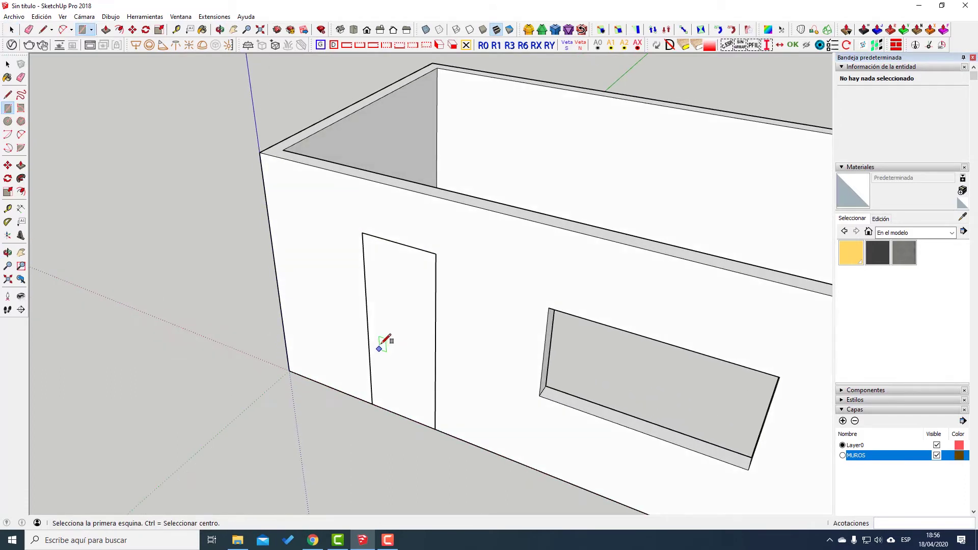
{"action": "key", "text": "p"}
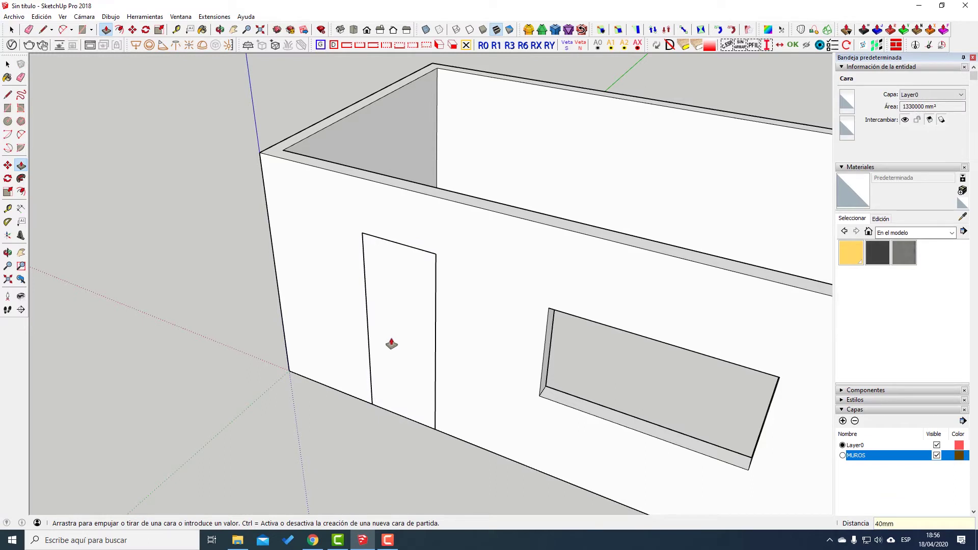
{"action": "key", "text": "space"}
{"action": "left_click", "coordinate": [397, 350]}
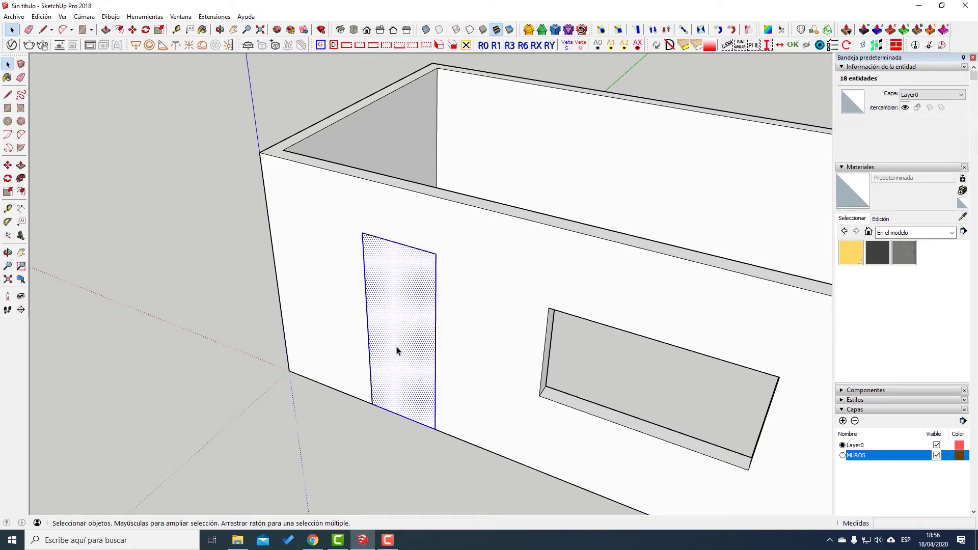
{"action": "type", "text": "gP"}
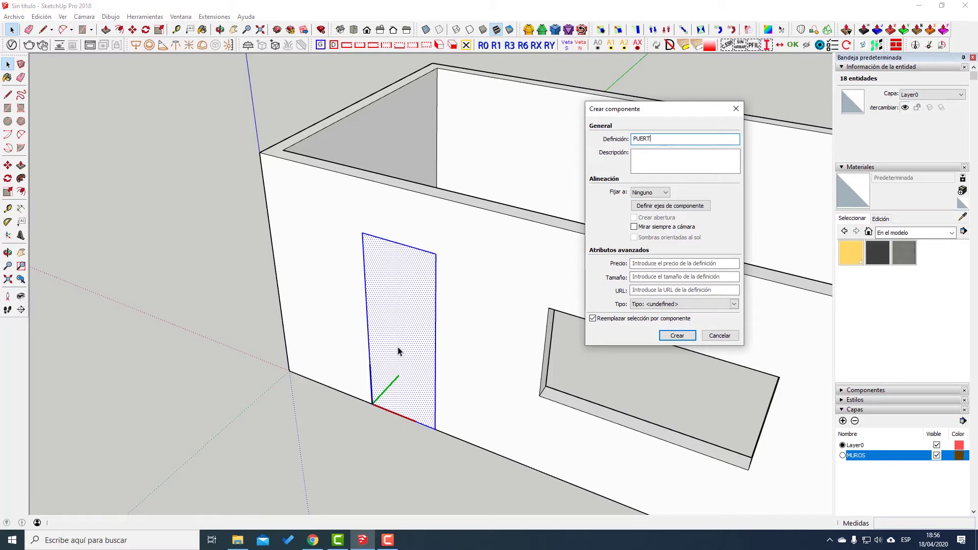
{"action": "type", "text": "A"}
{"action": "key", "text": "Return"}
Move the PUERTA door 200 mm back along the green axis.
{"action": "key", "text": "m"}
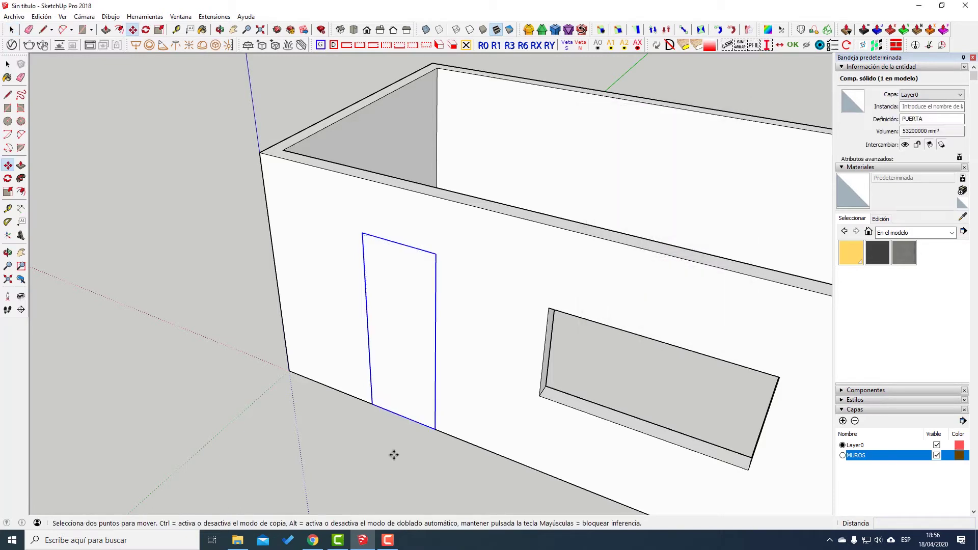
{"action": "left_click", "coordinate": [394, 454]}
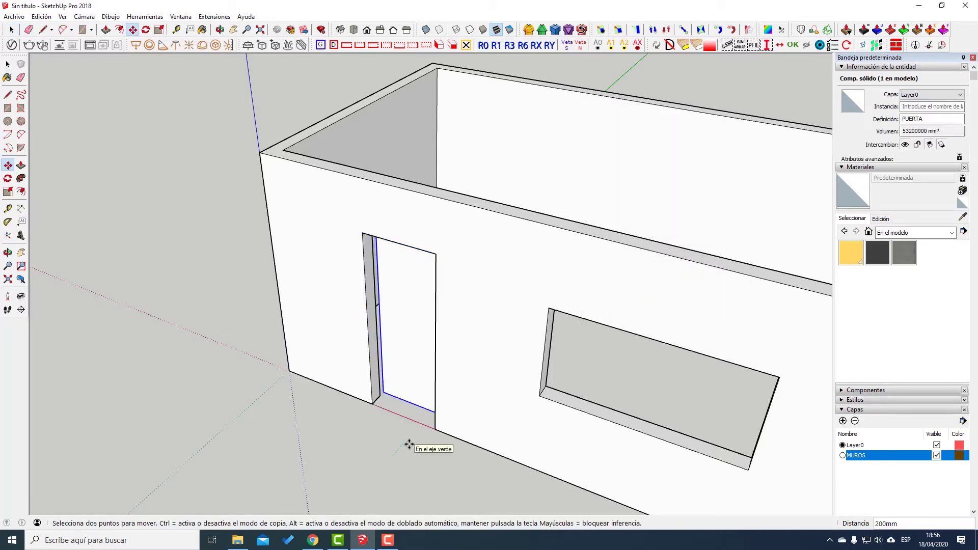
{"action": "left_click", "coordinate": [409, 444]}
{"action": "middle_click_drag", "start_coordinate": [413, 442], "coordinate": [540, 416]}
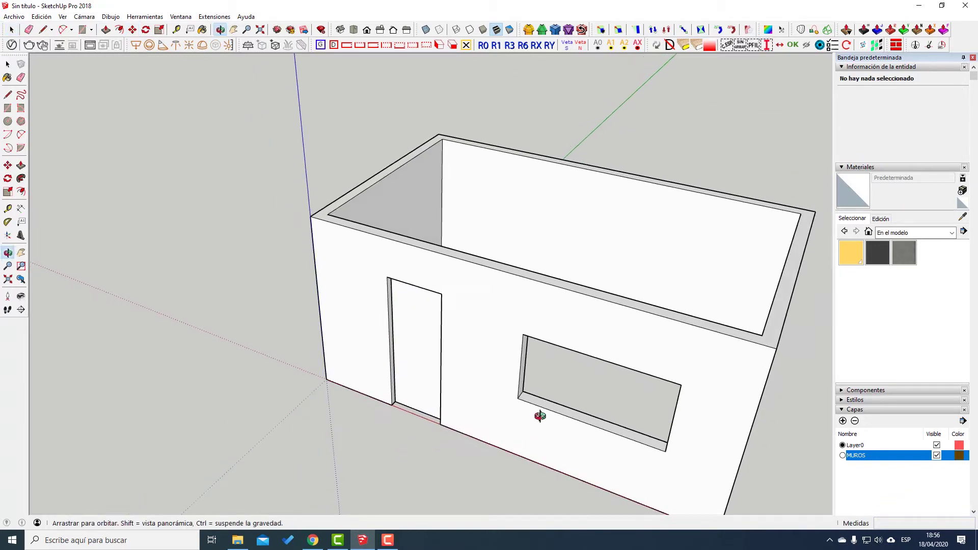
{"action": "key", "text": "space"}
Fill the window opening with a 40 mm thick pane and make it a component named VENTANA.
{"action": "key", "text": "r"}
{"action": "left_click", "coordinate": [523, 334]}
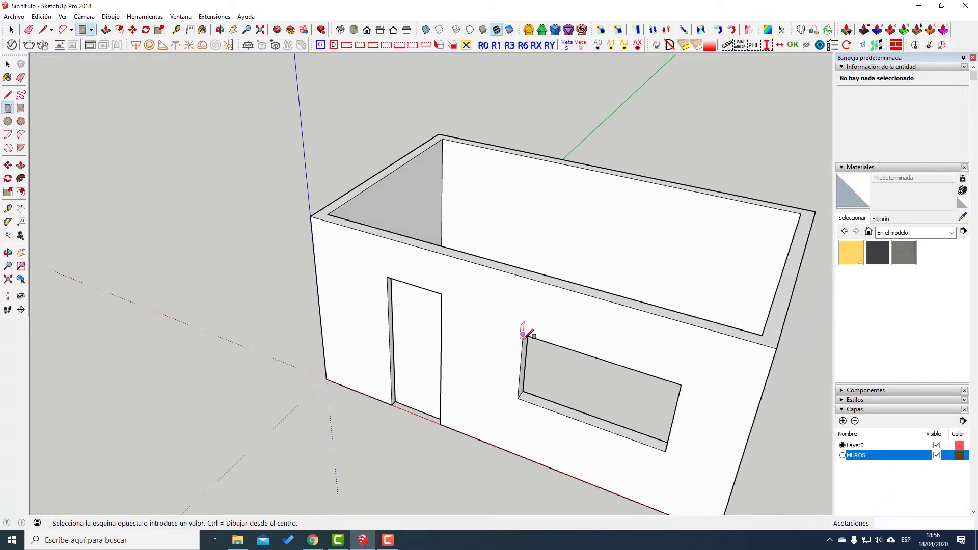
{"action": "left_click", "coordinate": [679, 452]}
{"action": "key", "text": "p"}
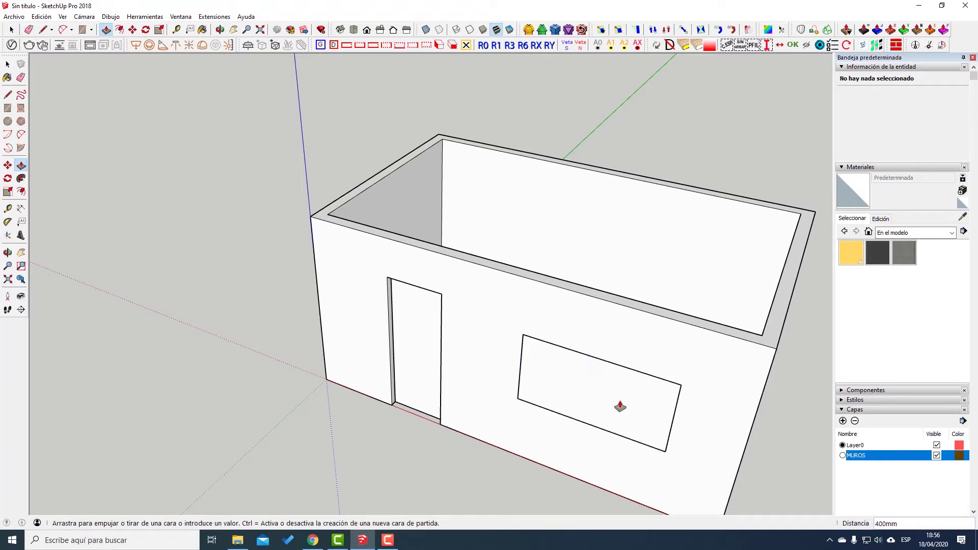
{"action": "key", "text": "space"}
{"action": "left_click", "coordinate": [618, 405]}
{"action": "middle_click_drag", "start_coordinate": [618, 405], "coordinate": [589, 401]}
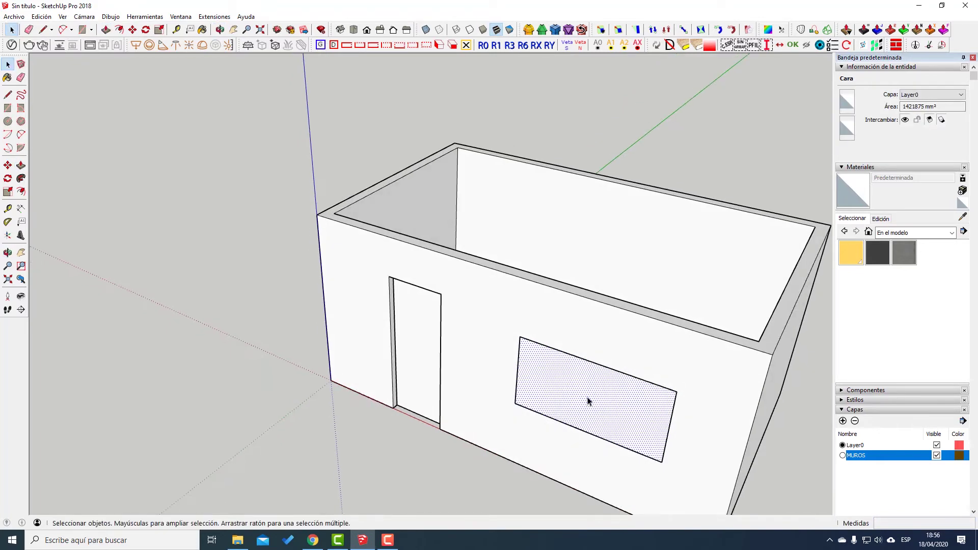
{"action": "type", "text": "g"}
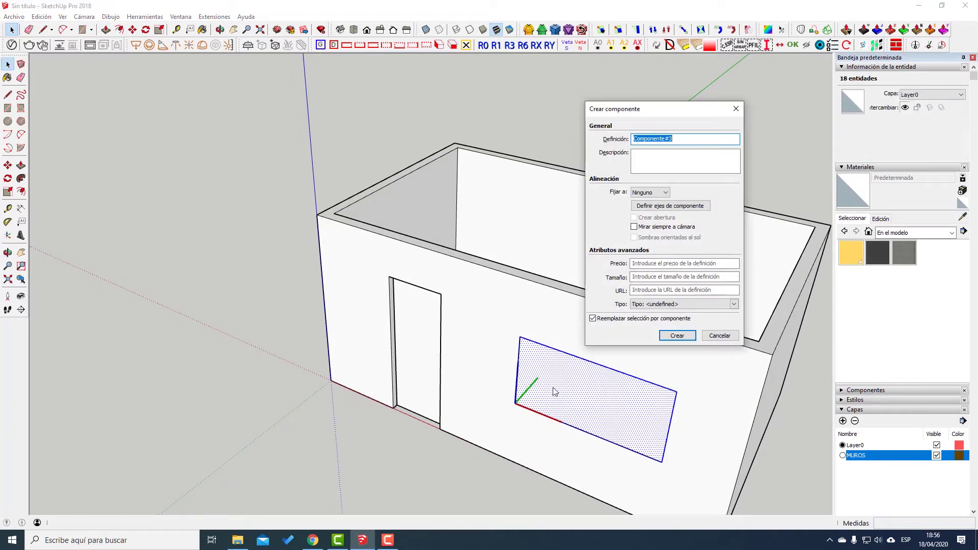
{"action": "type", "text": "VENTANA"}
{"action": "key", "text": "Return"}
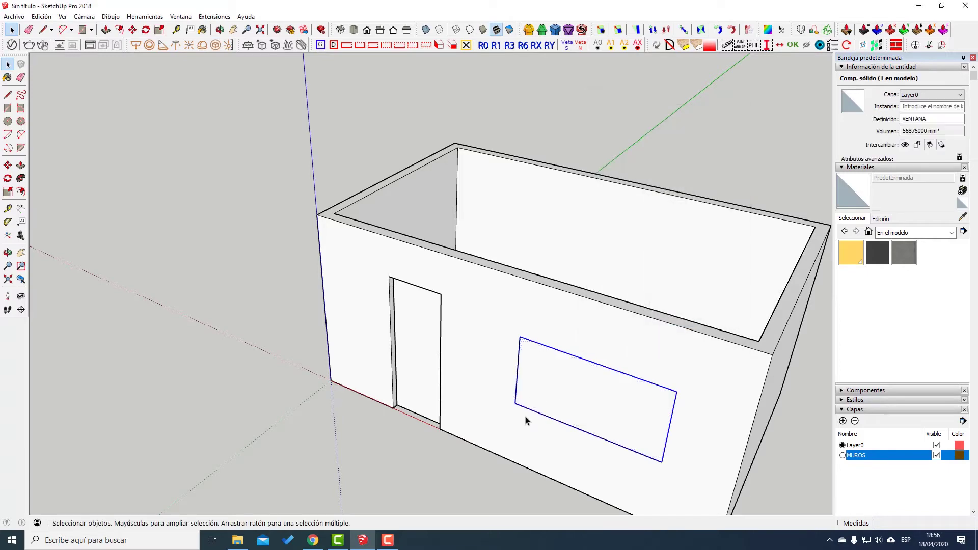
Move the VENTANA pane 80 mm along the green axis into the wall.
{"action": "key", "text": "m"}
{"action": "left_click", "coordinate": [481, 488]}
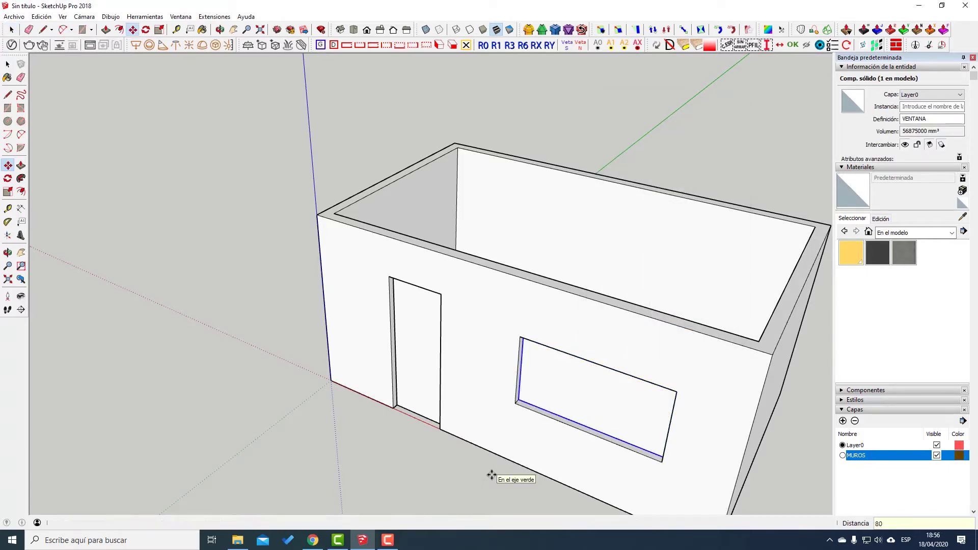
{"action": "mouse_move", "coordinate": [491, 475]}
{"action": "middle_mouse_down"}
{"action": "mouse_move", "coordinate": [401, 360]}
{"action": "mouse_move", "coordinate": [409, 337]}
{"action": "middle_mouse_up"}
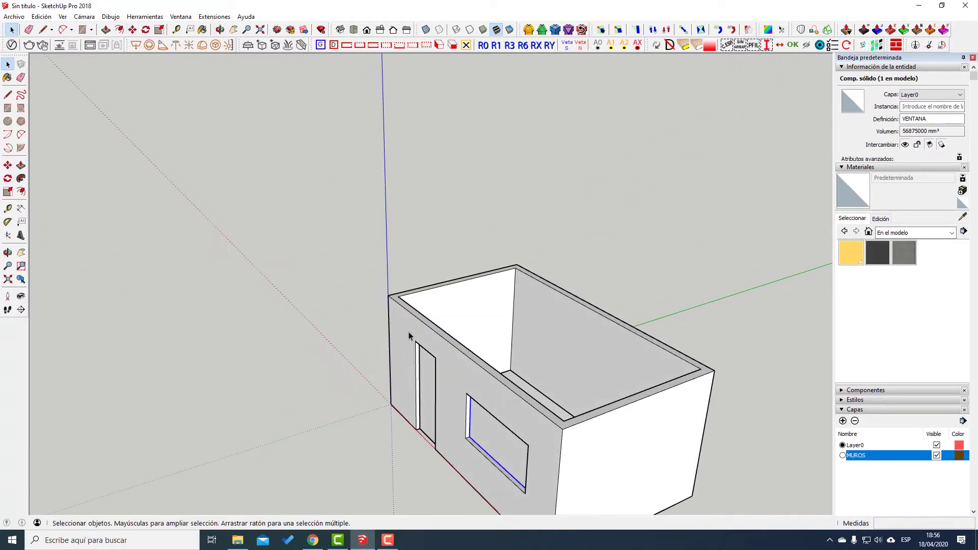
Draw a rectangle across the wall tops and raise it into a 140 mm roof slab.
{"action": "key", "text": "r"}
{"action": "left_click", "coordinate": [388, 296]}
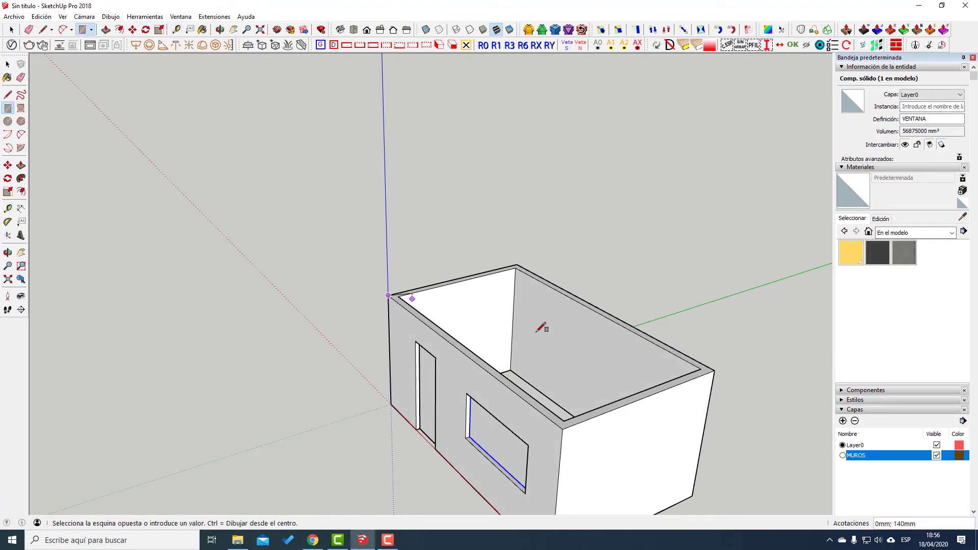
{"action": "left_click", "coordinate": [716, 371]}
{"action": "key", "text": "p"}
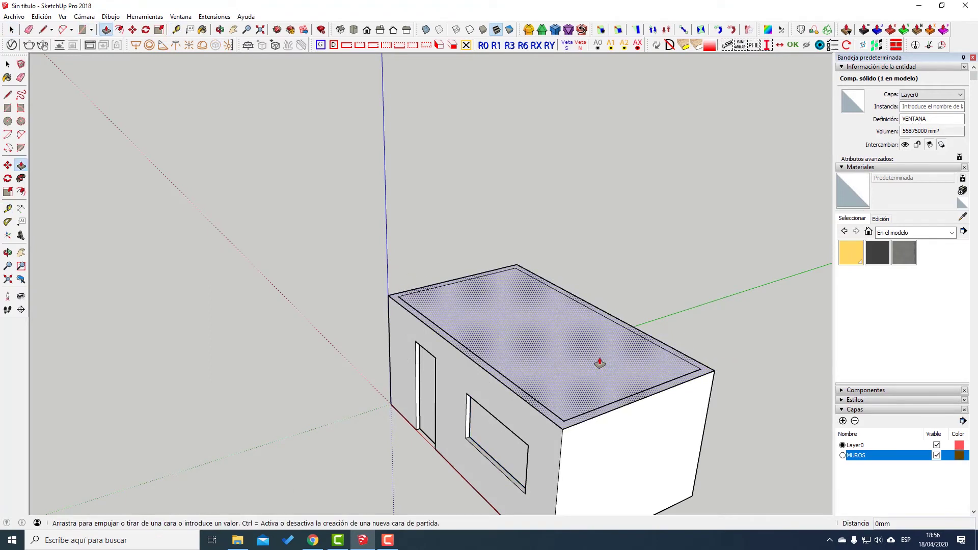
{"action": "left_click", "coordinate": [600, 362]}
{"action": "type", "text": "14"}
{"action": "key", "text": "Return"}
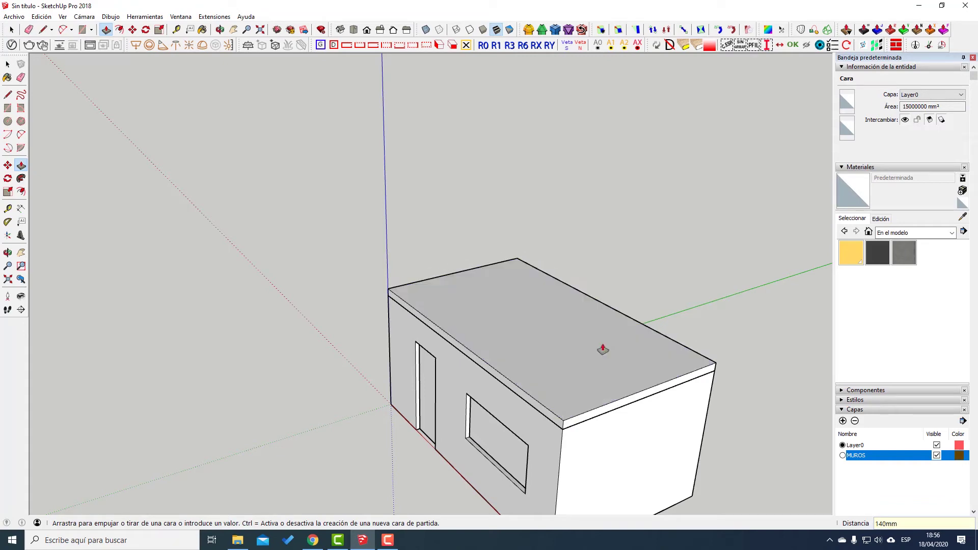
{"action": "key", "text": "space"}
Make the roof slab a component named TECHO.
{"action": "double_click", "coordinate": [604, 349]}
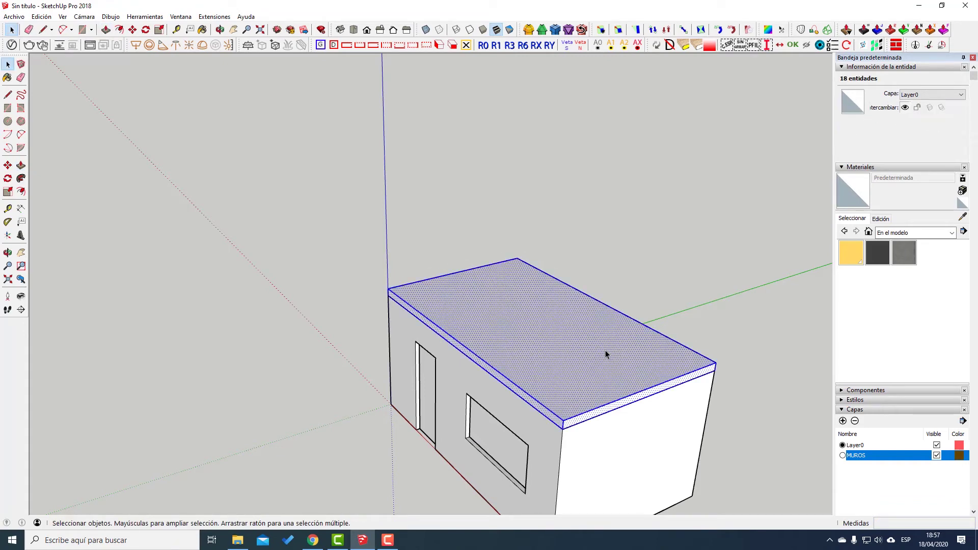
{"action": "type", "text": "g"}
{"action": "type", "text": "TEC"}
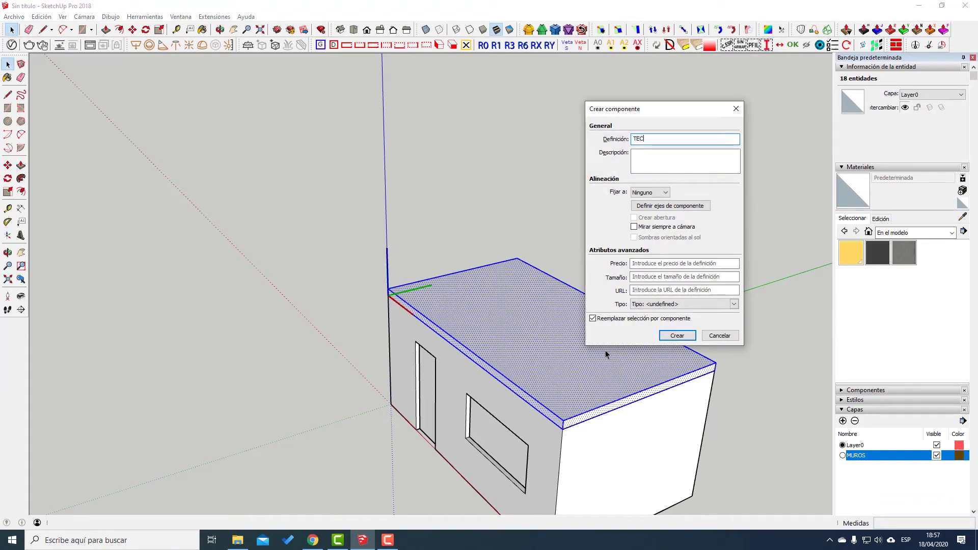
{"action": "type", "text": "HO"}
{"action": "key", "text": "Return"}
{"action": "scroll", "coordinate": [604, 362], "scroll_direction": "down", "scroll_amount": 2}
{"action": "middle_click_drag", "start_coordinate": [604, 362], "coordinate": [564, 320]}
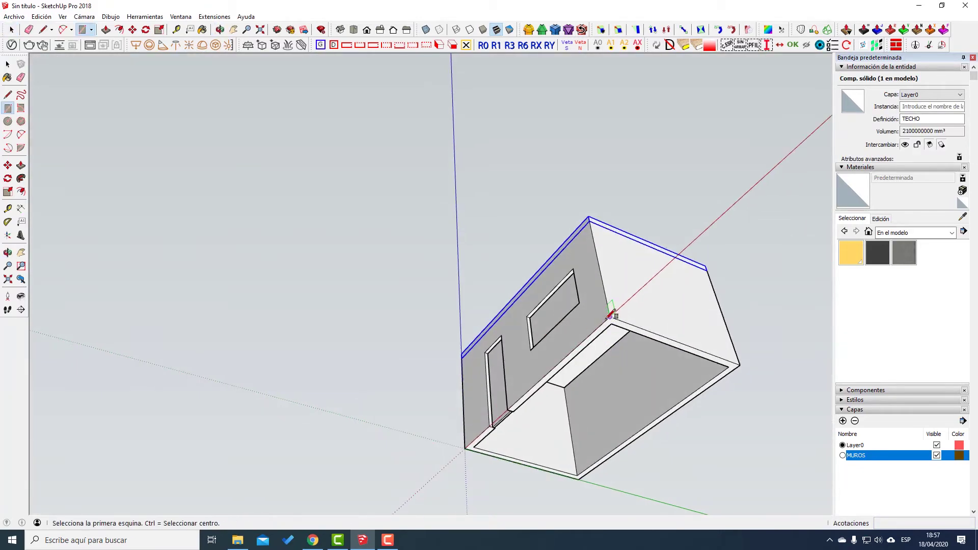
Cover the room's underside with a rectangle pushed out into a 140 mm floor slab.
{"action": "left_click", "coordinate": [611, 319]}
{"action": "left_click", "coordinate": [580, 475]}
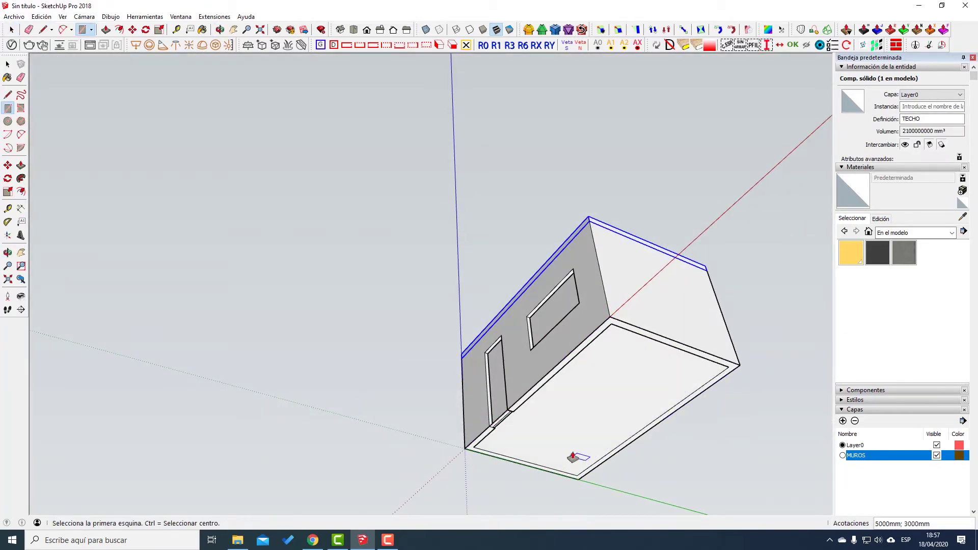
{"action": "key", "text": "p"}
{"action": "left_click", "coordinate": [576, 470]}
{"action": "key", "text": "Return"}
{"action": "key", "text": "space"}
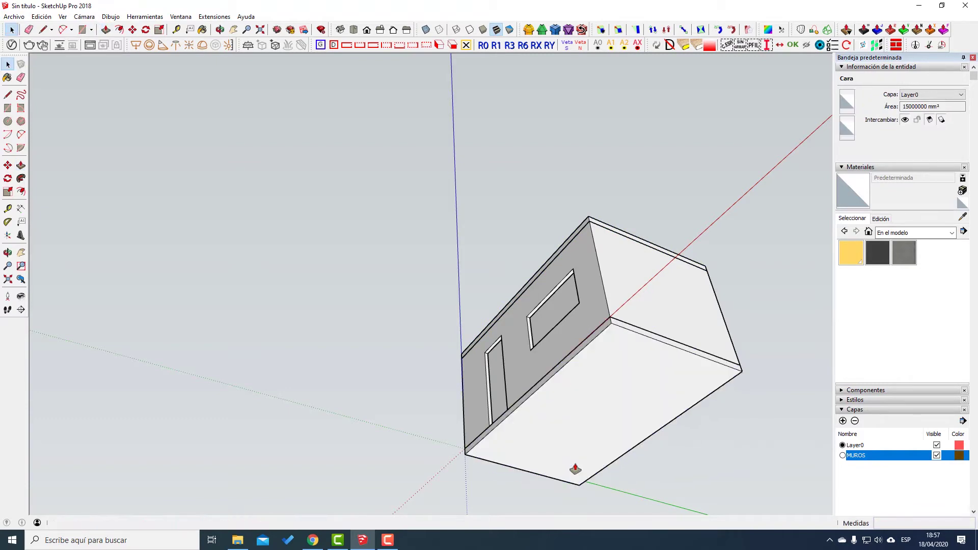
Make the floor slab a component named PISO.
{"action": "triple_click", "coordinate": [575, 465]}
{"action": "type", "text": "g"}
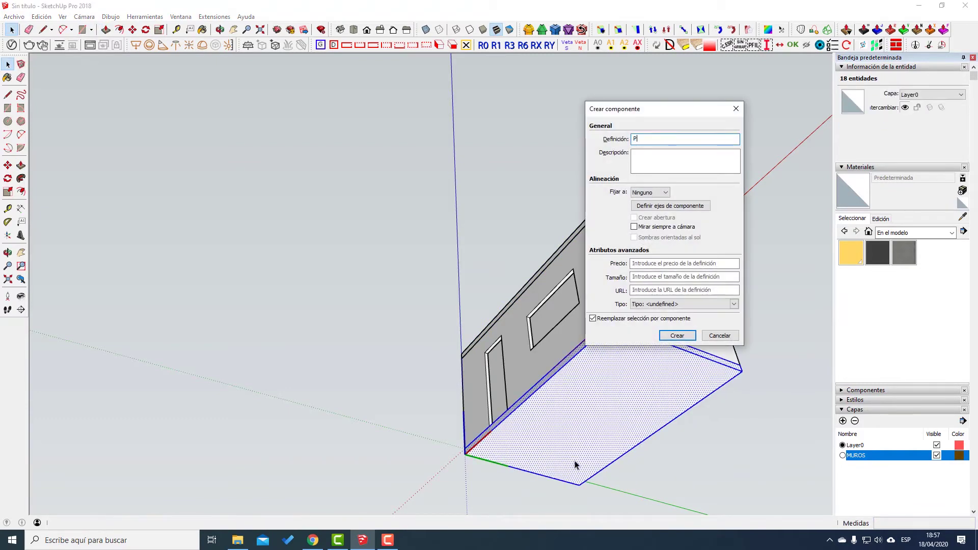
{"action": "type", "text": "PISO"}
{"action": "key", "text": "Return"}
{"action": "mouse_move", "coordinate": [594, 463]}
{"action": "middle_mouse_down"}
{"action": "mouse_move", "coordinate": [628, 313]}
{"action": "mouse_move", "coordinate": [636, 396]}
{"action": "mouse_move", "coordinate": [646, 407]}
{"action": "middle_mouse_up"}
{"action": "scroll", "coordinate": [570, 347], "scroll_direction": "up", "scroll_amount": 2}
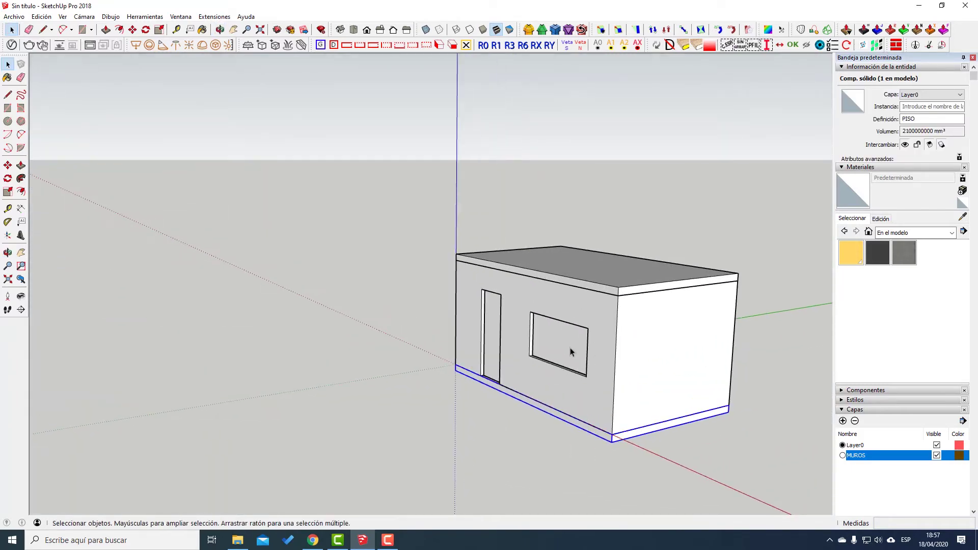
{"action": "middle_click_drag", "start_coordinate": [570, 347], "coordinate": [738, 432]}
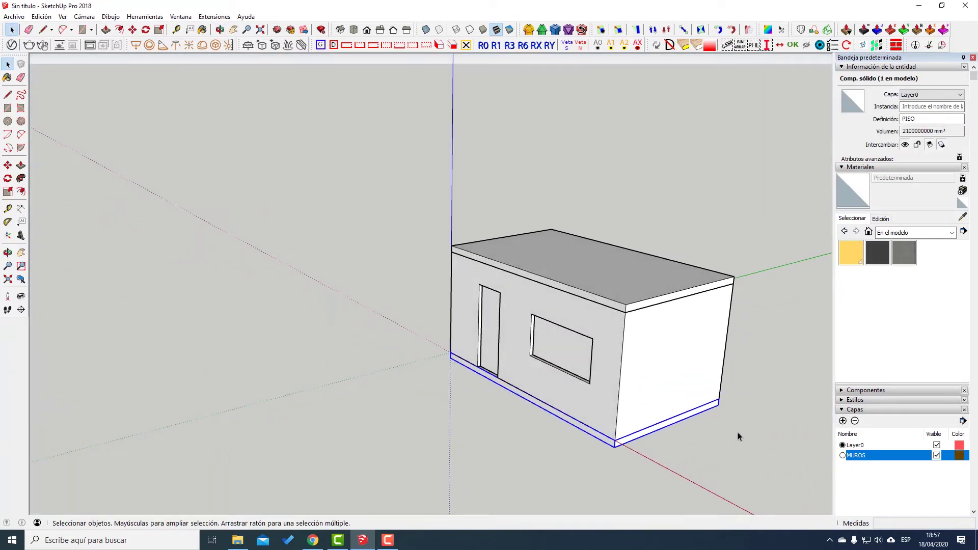
Add the TECHO and PISO layers in the Layers panel.
{"action": "left_click", "coordinate": [844, 420]}
{"action": "type", "text": "TECHA"}
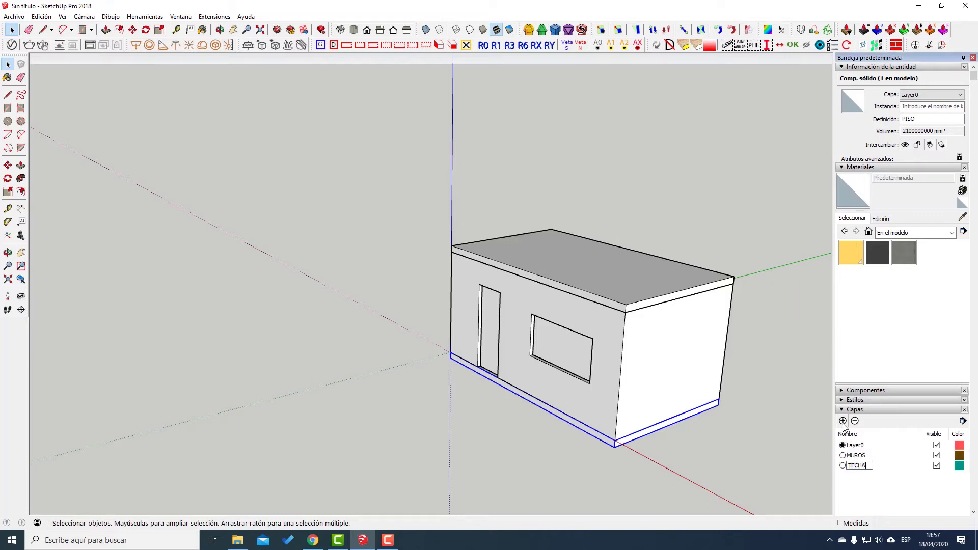
{"action": "type", "text": "O"}
{"action": "key", "text": "Return"}
{"action": "left_click", "coordinate": [843, 421]}
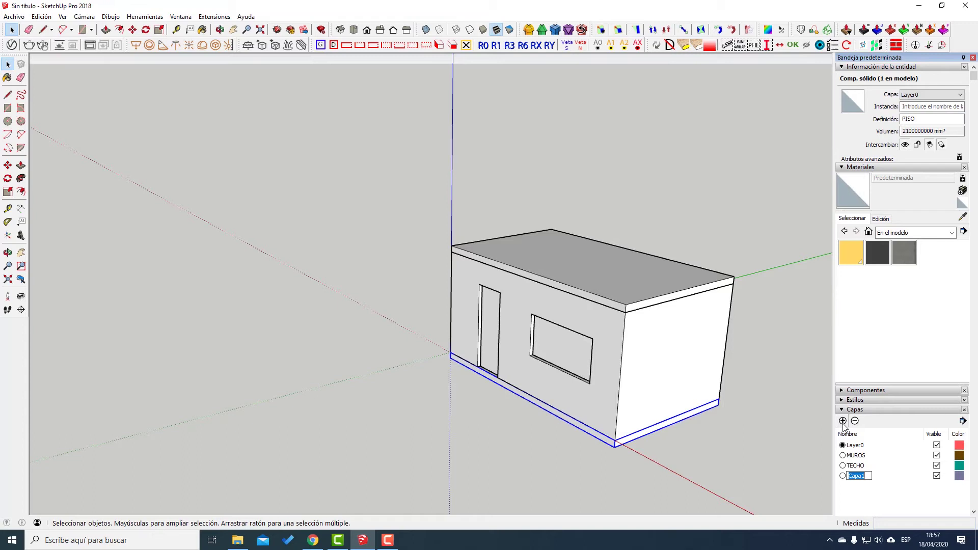
{"action": "type", "text": "PISO"}
{"action": "key", "text": "Return"}
Add the PUERTAS and VENTANAS layers.
{"action": "left_click", "coordinate": [843, 421]}
{"action": "type", "text": "PUERTAS"}
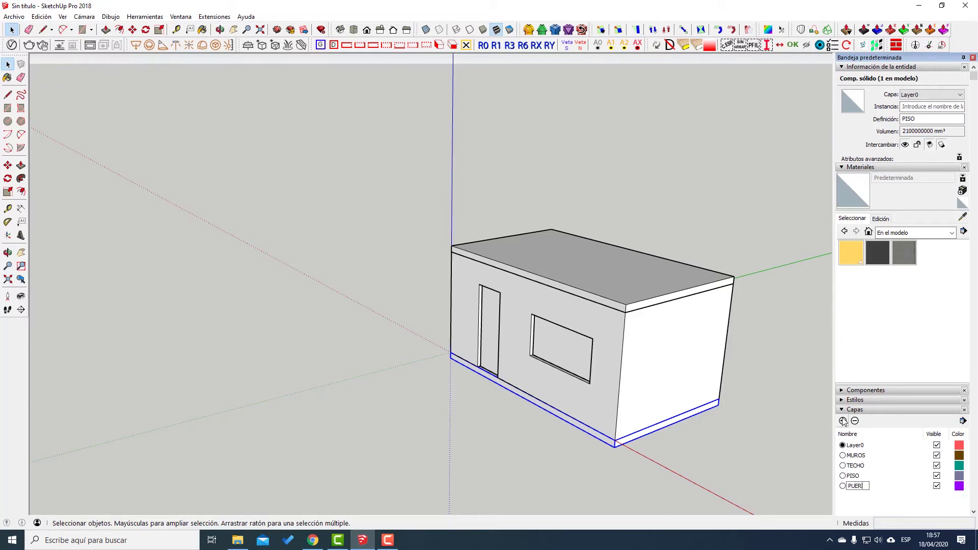
{"action": "key", "text": "Return"}
{"action": "left_click", "coordinate": [842, 421]}
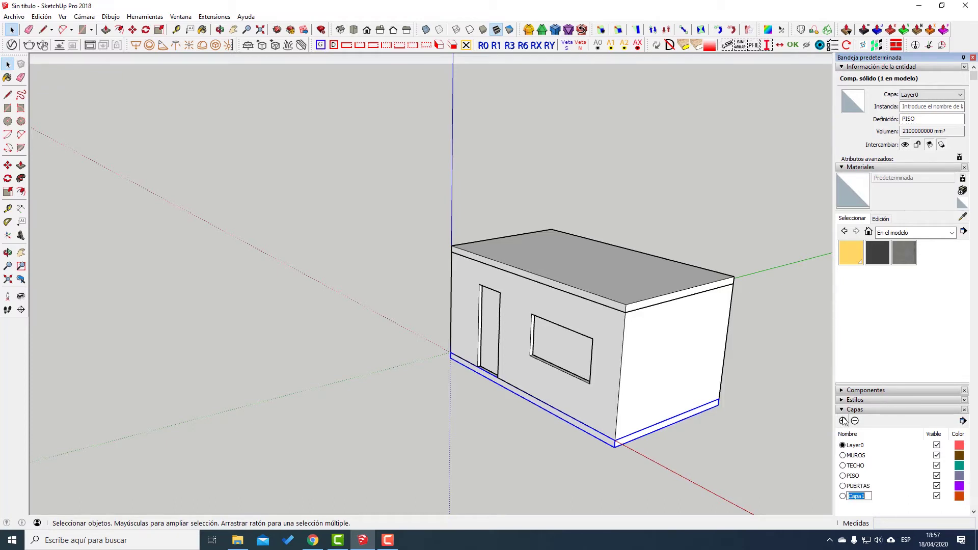
{"action": "type", "text": "VENTANAS"}
{"action": "key", "text": "Return"}
{"action": "mouse_move", "coordinate": [684, 337]}
{"action": "middle_mouse_down"}
{"action": "mouse_move", "coordinate": [613, 311]}
{"action": "mouse_move", "coordinate": [646, 323]}
{"action": "mouse_move", "coordinate": [662, 352]}
{"action": "mouse_move", "coordinate": [591, 323]}
{"action": "mouse_move", "coordinate": [419, 309]}
{"action": "mouse_move", "coordinate": [494, 329]}
{"action": "middle_mouse_up"}
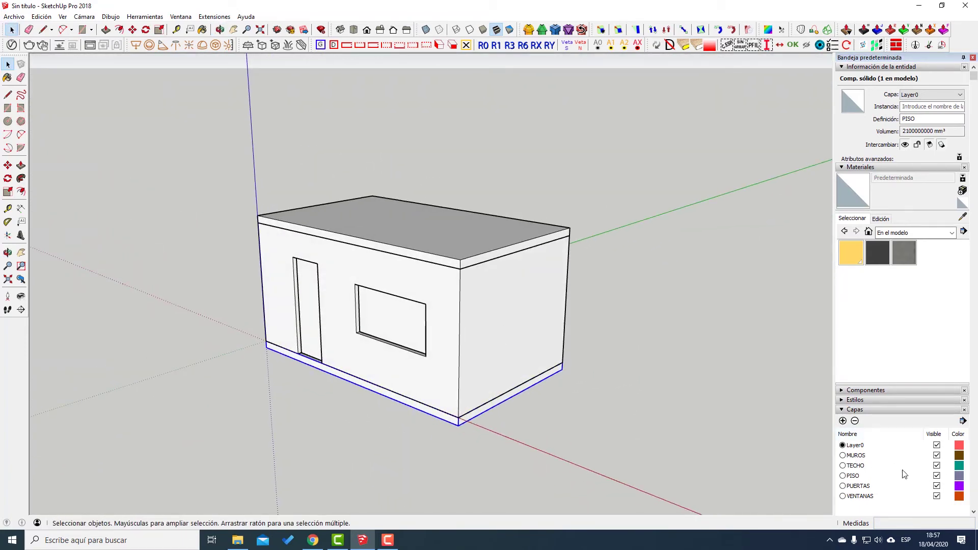
Put the window component on the VENTANAS layer and the door on PUERTAS.
{"action": "left_click", "coordinate": [937, 466]}
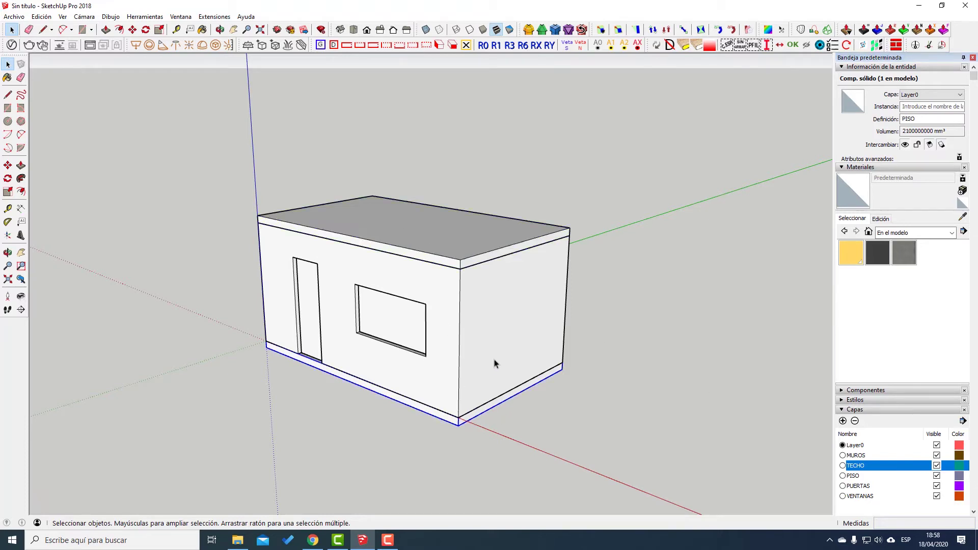
{"action": "scroll", "coordinate": [471, 354], "scroll_direction": "down", "scroll_amount": 3}
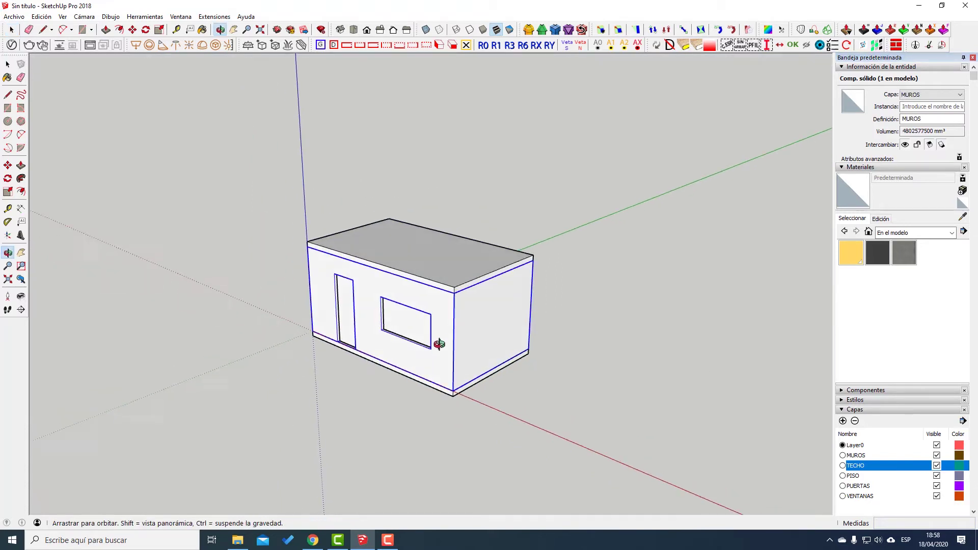
{"action": "left_click", "coordinate": [412, 335]}
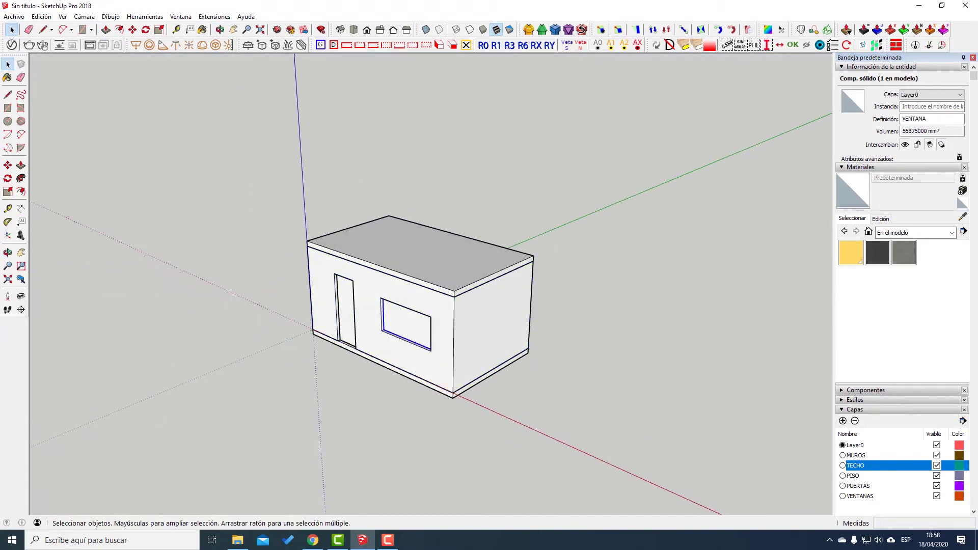
{"action": "left_click", "coordinate": [936, 96]}
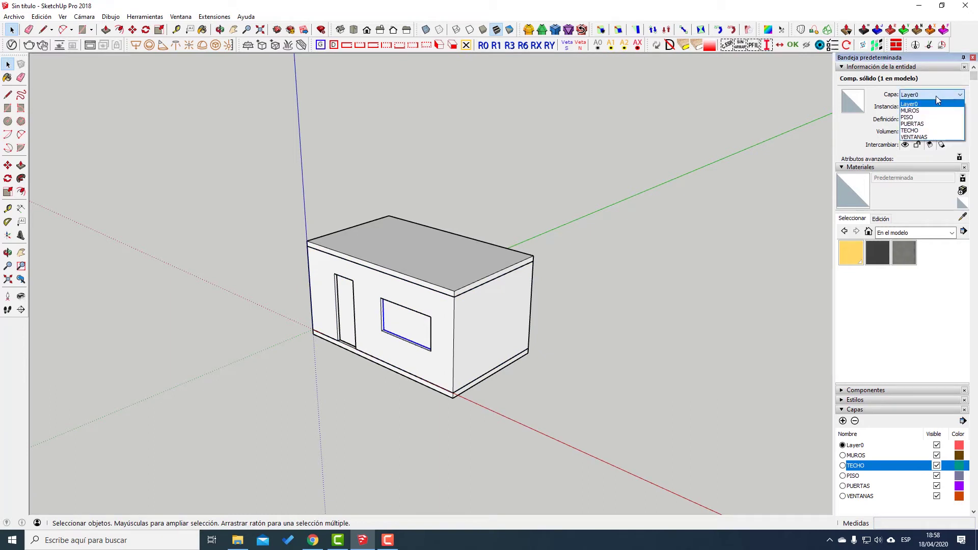
{"action": "left_click", "coordinate": [917, 142]}
{"action": "left_click", "coordinate": [344, 309]}
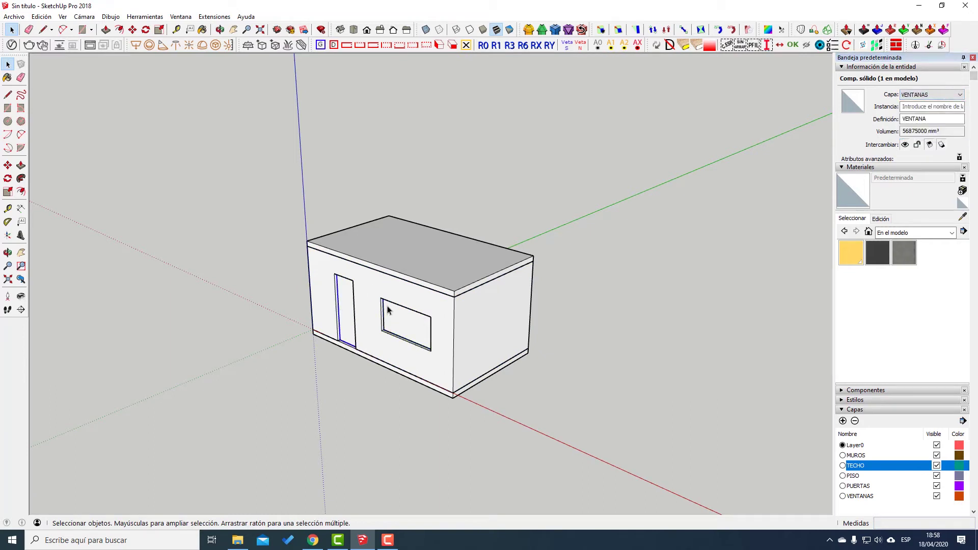
{"action": "left_click", "coordinate": [924, 94]}
{"action": "left_click", "coordinate": [914, 123]}
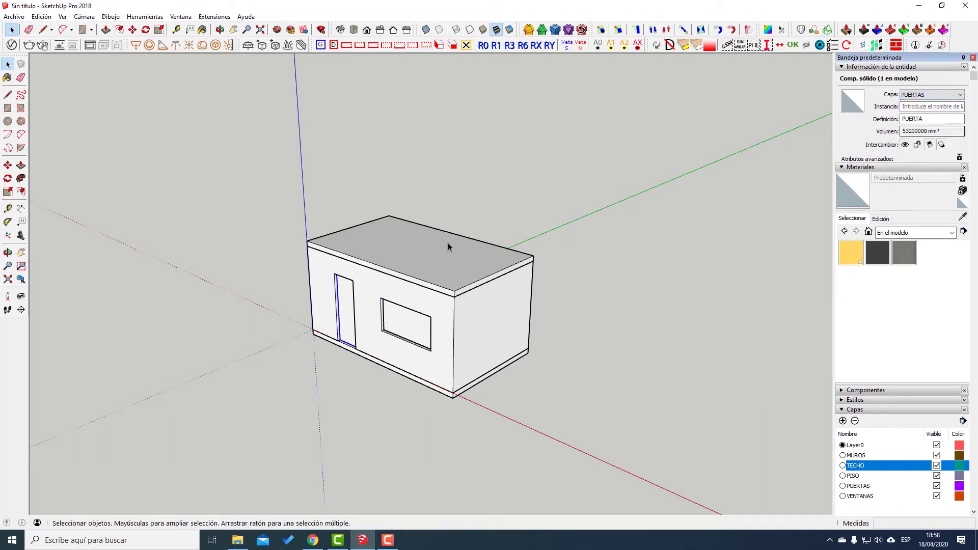
Assign the floor slab to the PISO layer and the roof to TECHO.
{"action": "left_click", "coordinate": [353, 352]}
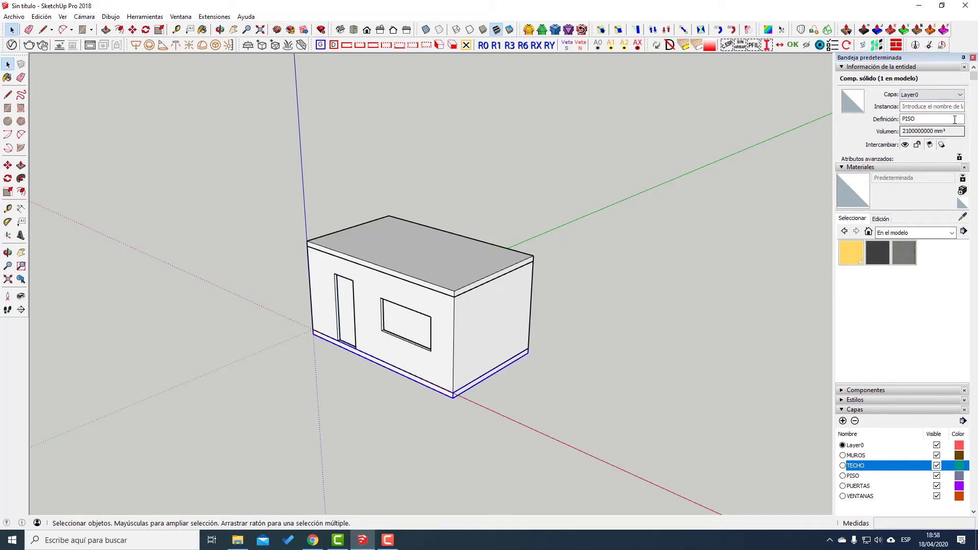
{"action": "left_click", "coordinate": [958, 94]}
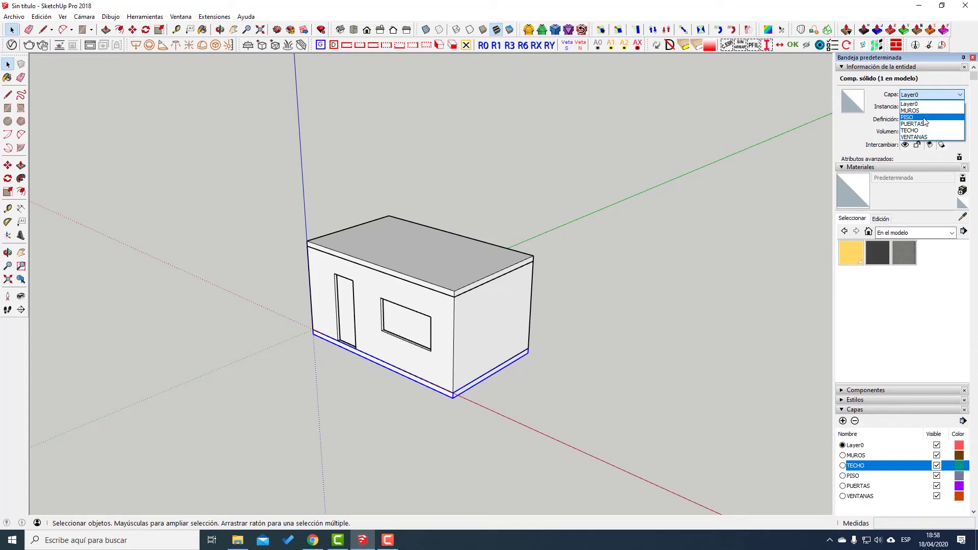
{"action": "left_click", "coordinate": [914, 117]}
{"action": "left_click", "coordinate": [453, 244]}
{"action": "left_click", "coordinate": [942, 94]}
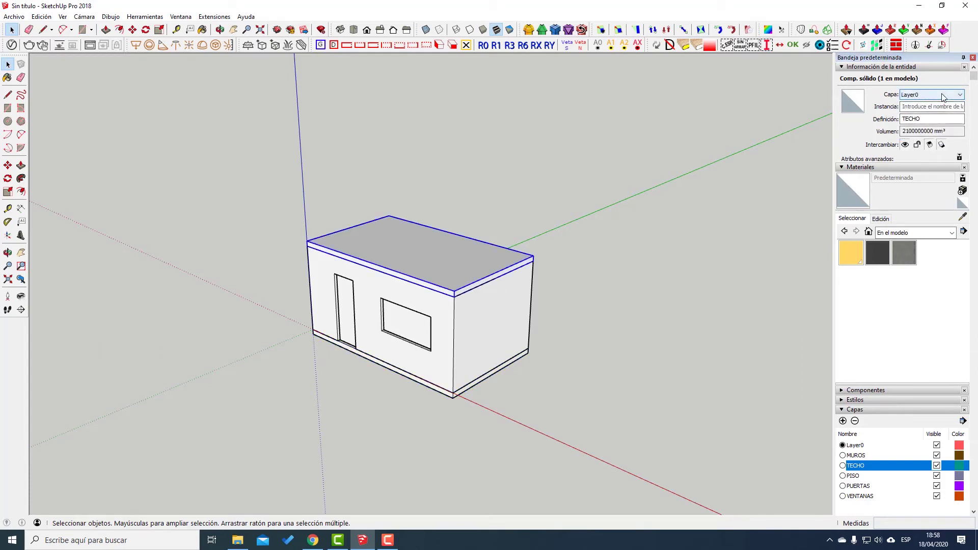
{"action": "left_click", "coordinate": [910, 113]}
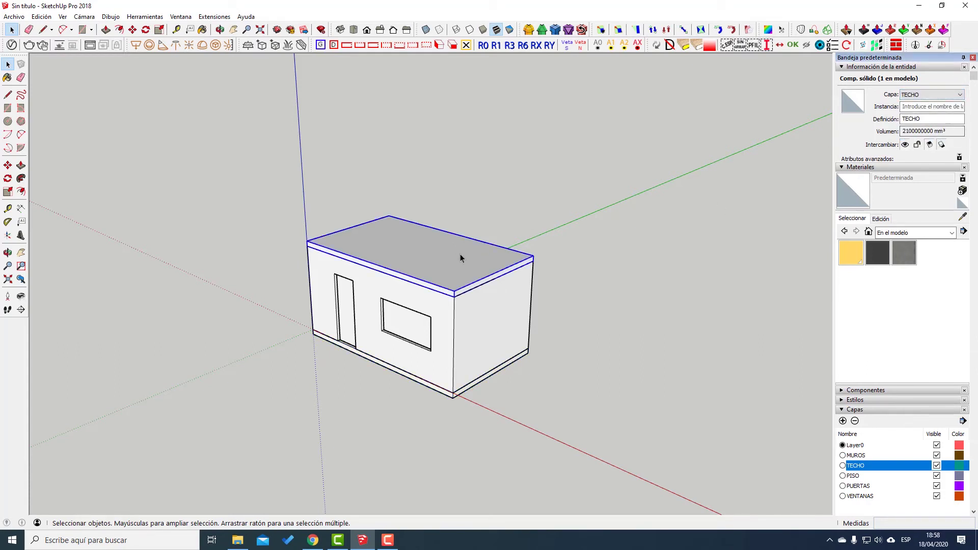
{"action": "scroll", "coordinate": [456, 257], "scroll_direction": "up", "scroll_amount": 2}
{"action": "scroll", "coordinate": [441, 359], "scroll_direction": "up", "scroll_amount": 2}
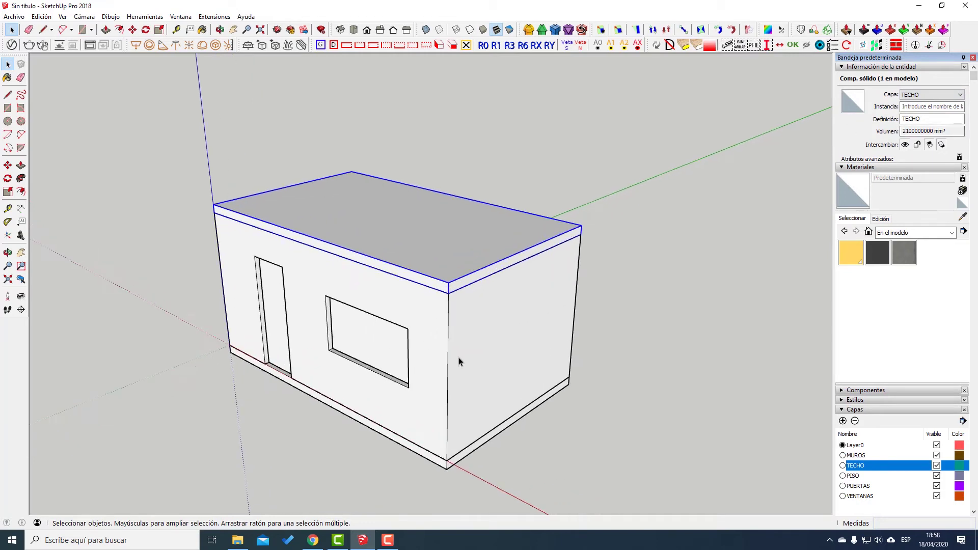
Inside the walls group, push a rectangle 1 deep to cut a window opening in the end wall.
{"action": "double_click", "coordinate": [522, 355]}
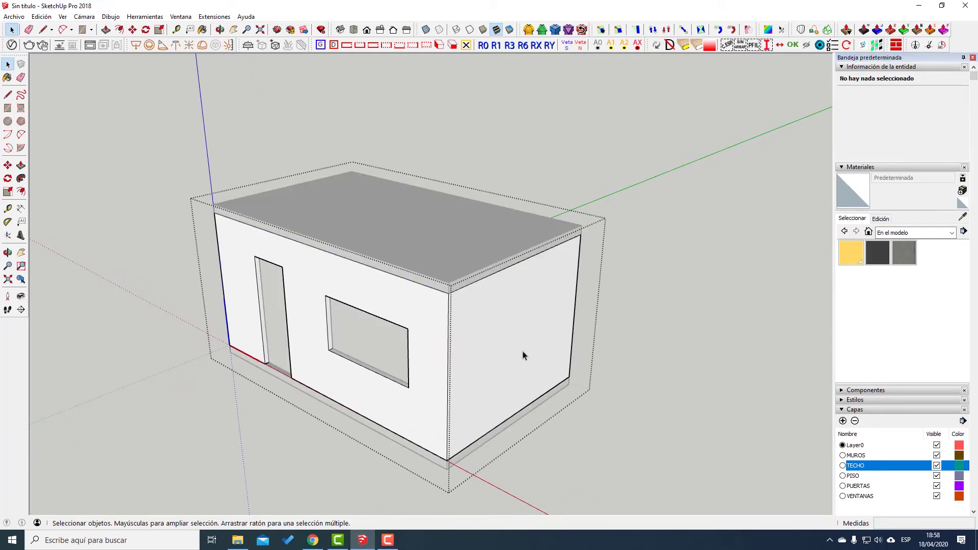
{"action": "middle_click_drag", "start_coordinate": [523, 355], "coordinate": [508, 346]}
{"action": "key", "text": "r"}
{"action": "left_click", "coordinate": [549, 278]}
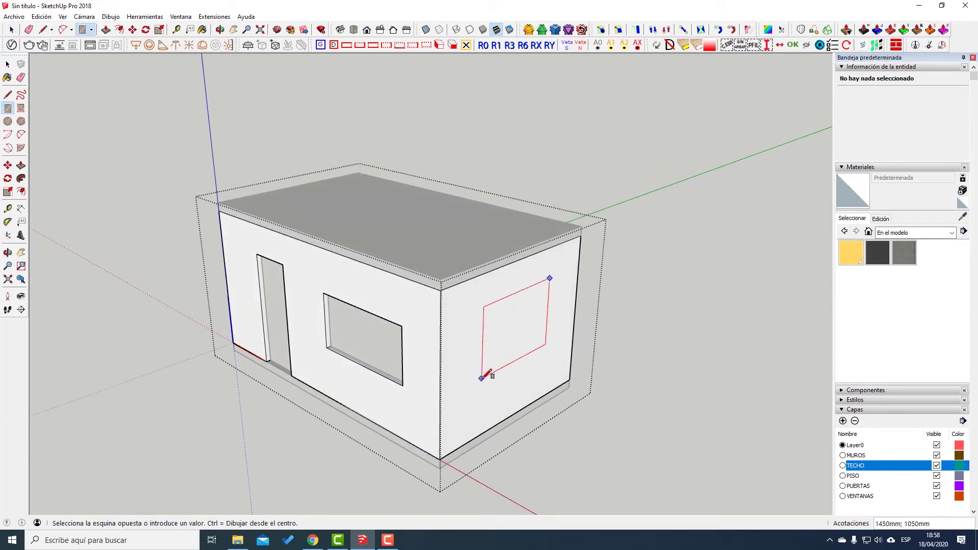
{"action": "left_click", "coordinate": [480, 372]}
{"action": "key", "text": "p"}
{"action": "left_click", "coordinate": [504, 336]}
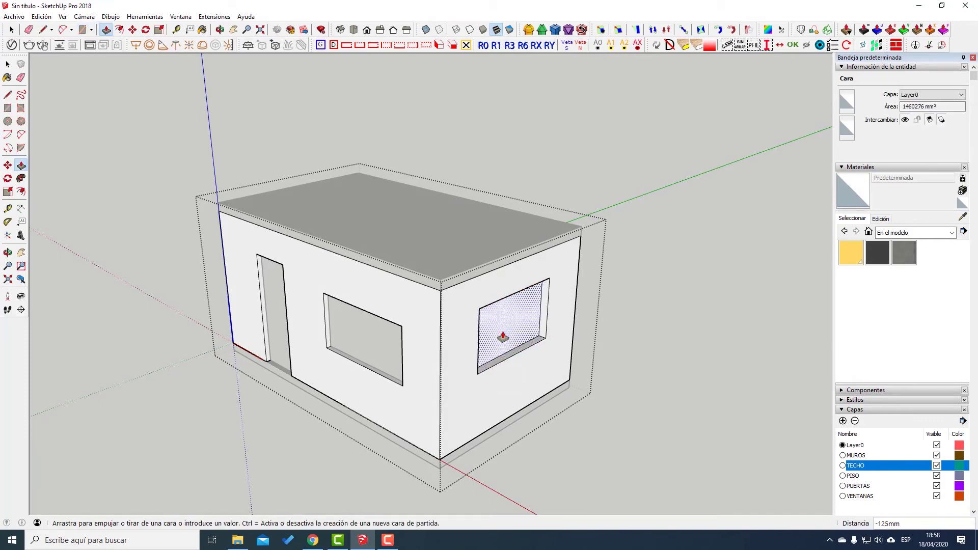
{"action": "type", "text": "140"}
{"action": "key", "text": "Return"}
Exit the wall group and make VENTANAS the current layer.
{"action": "key", "text": "space"}
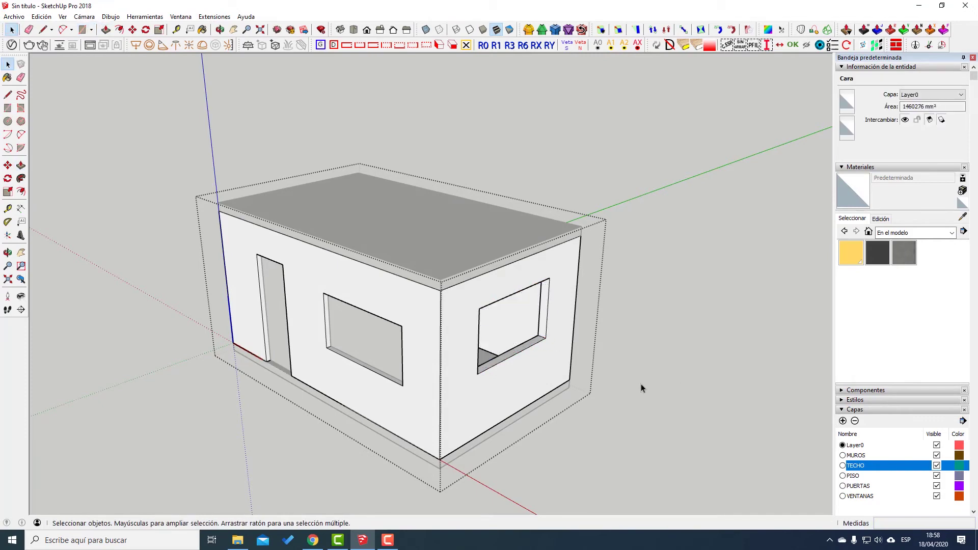
{"action": "middle_click_drag", "start_coordinate": [641, 384], "coordinate": [693, 404]}
{"action": "left_click", "coordinate": [546, 380]}
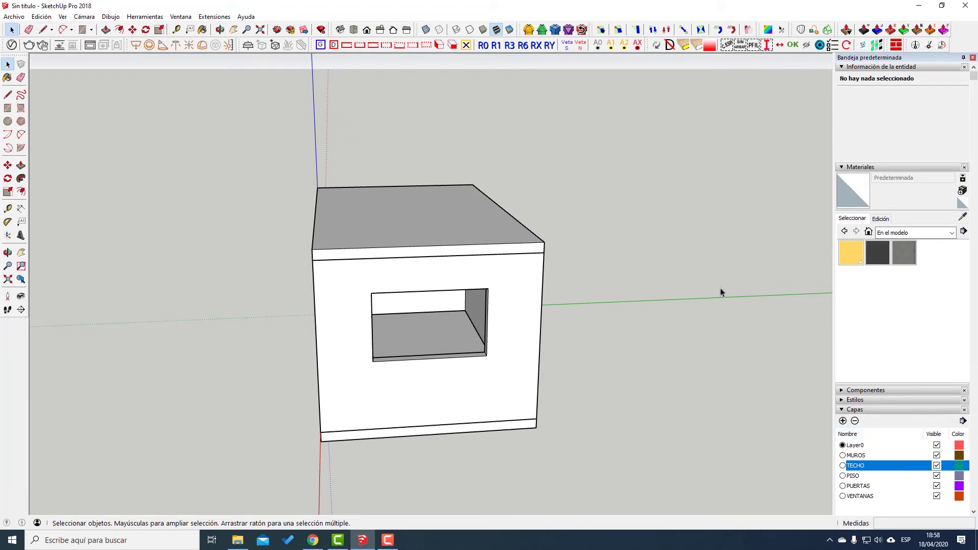
{"action": "left_click", "coordinate": [843, 498]}
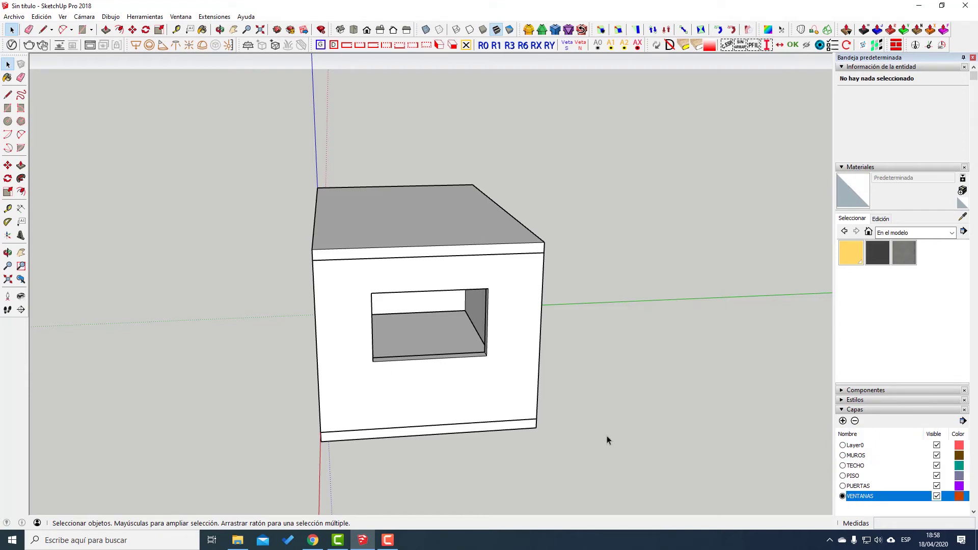
Draw a rectangular pane over the end-wall opening and give it thickness.
{"action": "key", "text": "r"}
{"action": "left_click", "coordinate": [373, 360]}
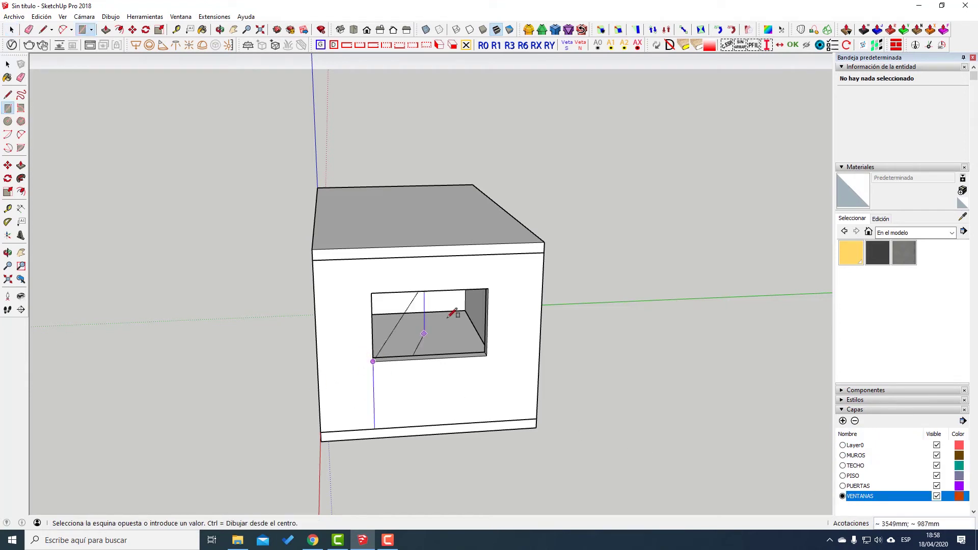
{"action": "left_click", "coordinate": [489, 289]}
{"action": "key", "text": "p"}
{"action": "left_click", "coordinate": [450, 308]}
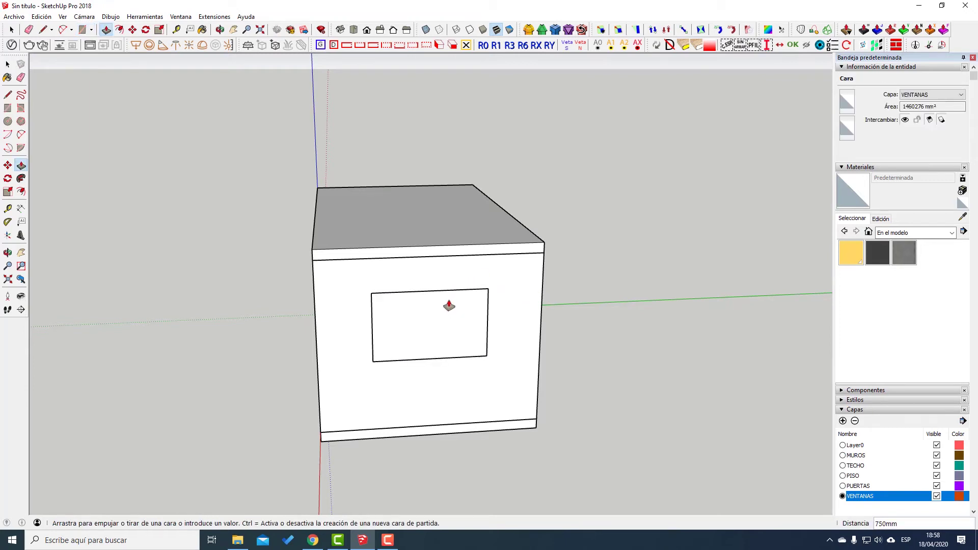
{"action": "key", "text": "space"}
Make the whole pane a component named VENTANA SALA.
{"action": "triple_click", "coordinate": [459, 322]}
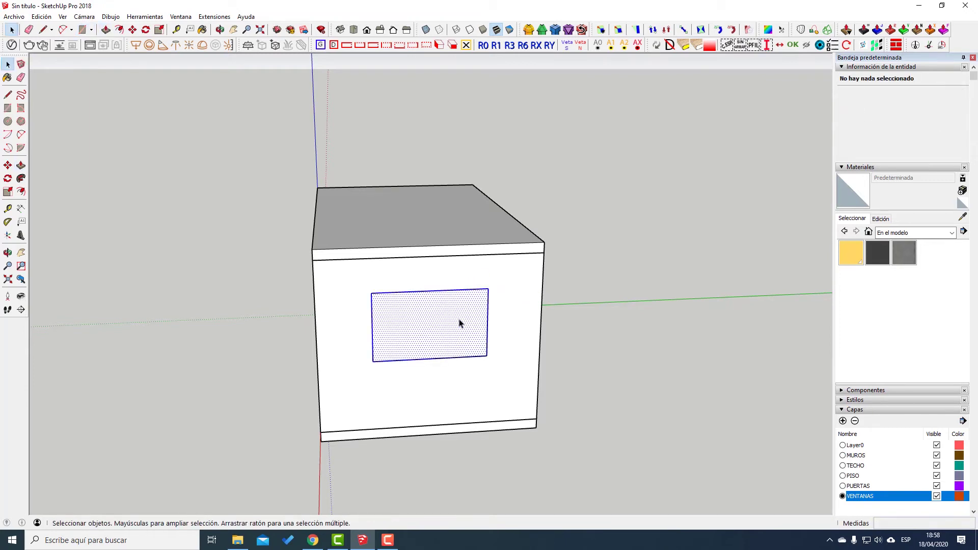
{"action": "key", "text": "g"}
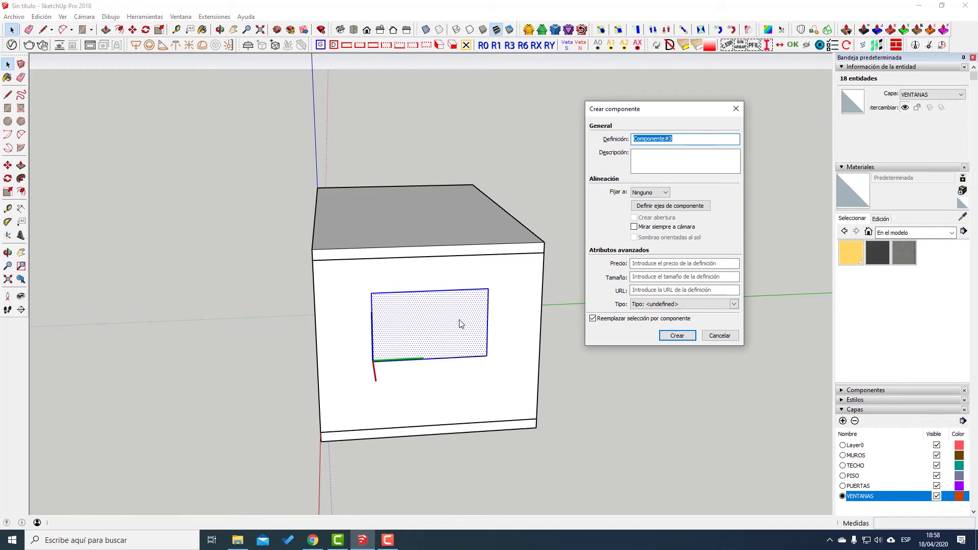
{"action": "type", "text": "E"}
{"action": "key", "text": "BackSpace"}
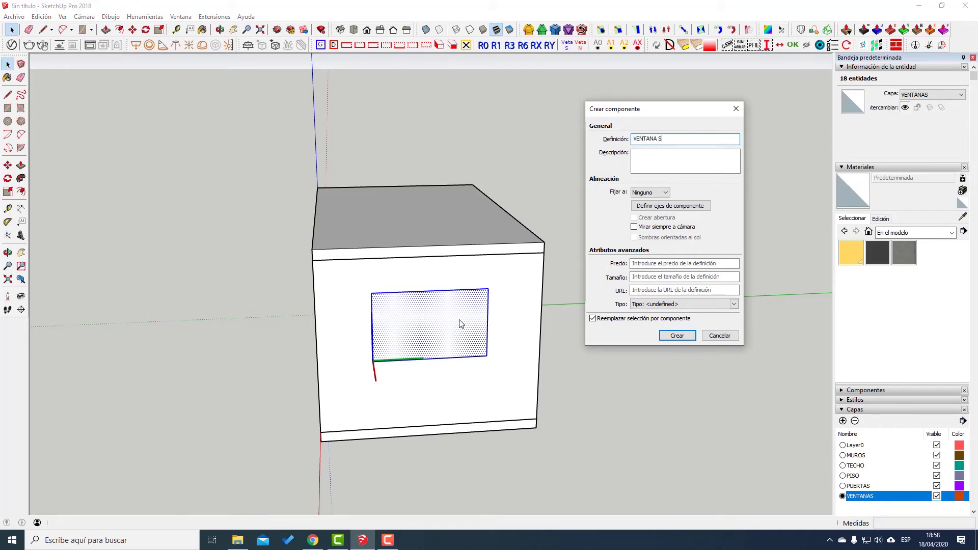
{"action": "key", "text": "Return"}
Move the VENTANA SALA pane 80 mm into the wall and clear the selection.
{"action": "key", "text": "m"}
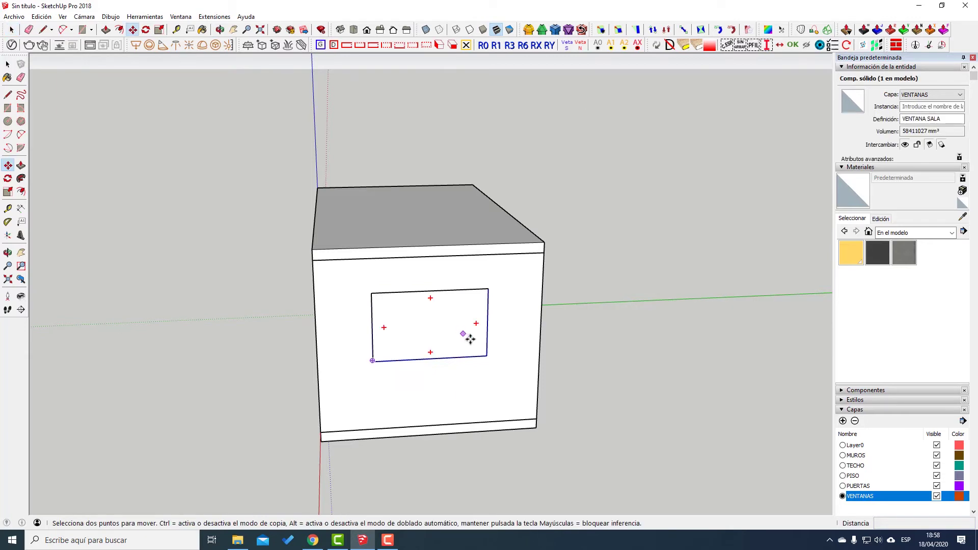
{"action": "scroll", "coordinate": [482, 346], "scroll_direction": "up", "scroll_amount": 4}
{"action": "left_click", "coordinate": [497, 363]}
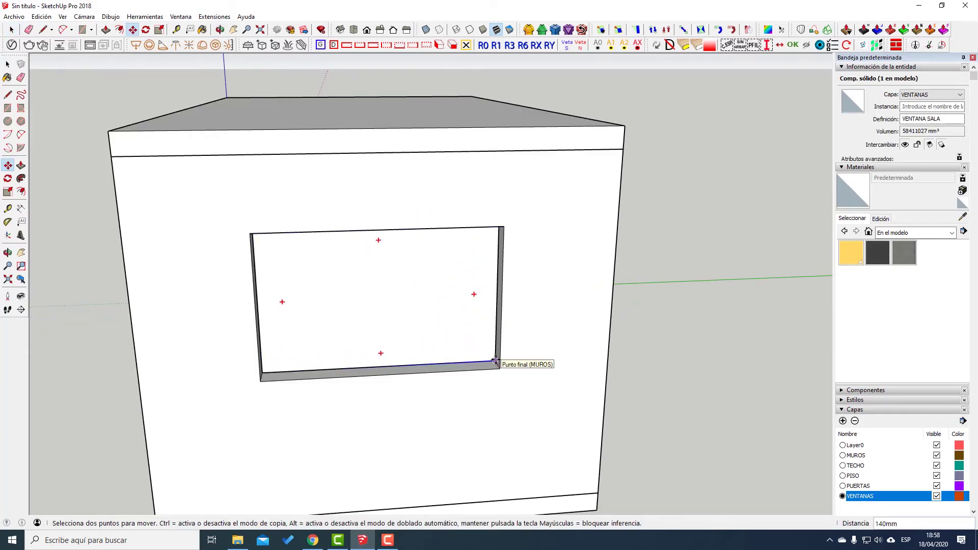
{"action": "type", "text": "80"}
{"action": "key", "text": "Return"}
{"action": "key", "text": "space"}
{"action": "scroll", "coordinate": [454, 346], "scroll_direction": "down", "scroll_amount": 3}
{"action": "scroll", "coordinate": [622, 372], "scroll_direction": "down", "scroll_amount": 3}
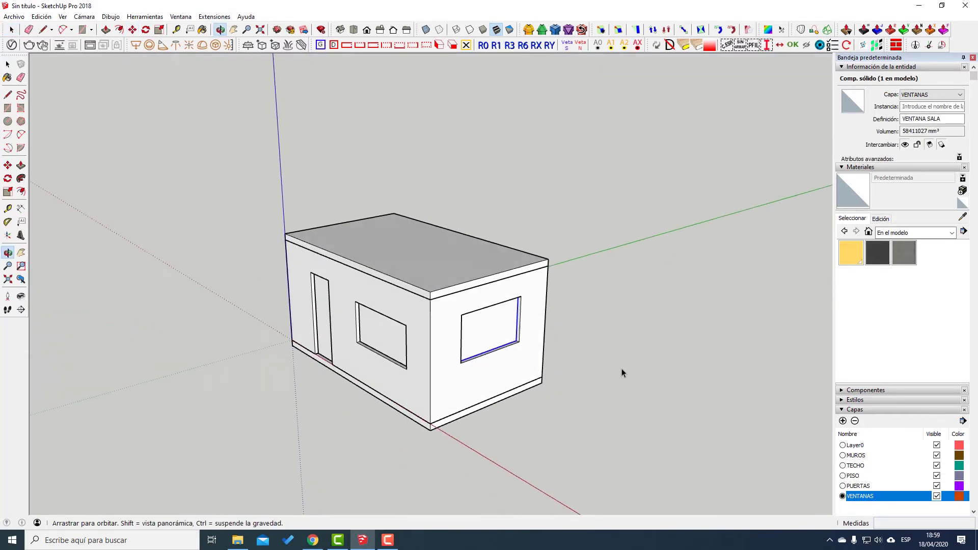
{"action": "key", "text": "ctrl+t"}
Make MUROS the current layer and toggle VENTANAS visibility off and on twice.
{"action": "left_click", "coordinate": [843, 446]}
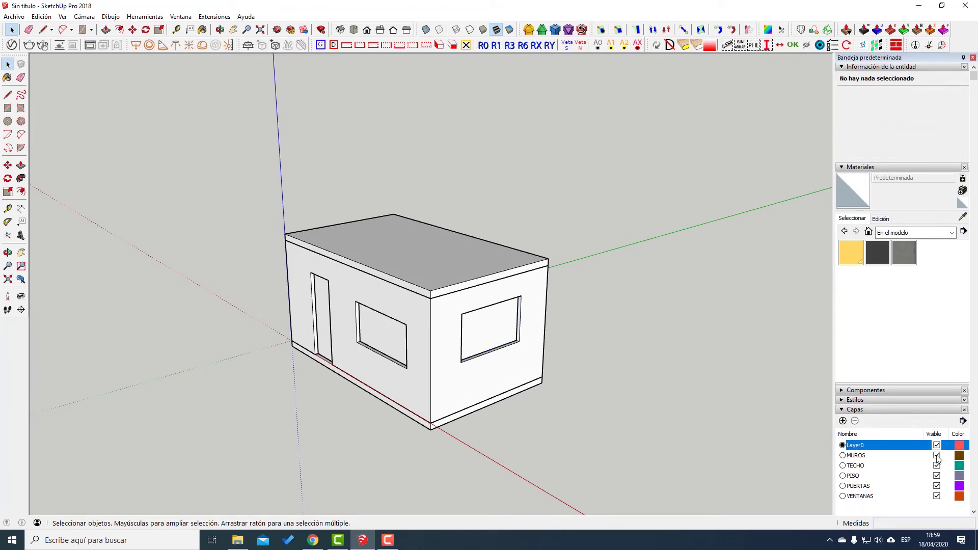
{"action": "left_click", "coordinate": [843, 455]}
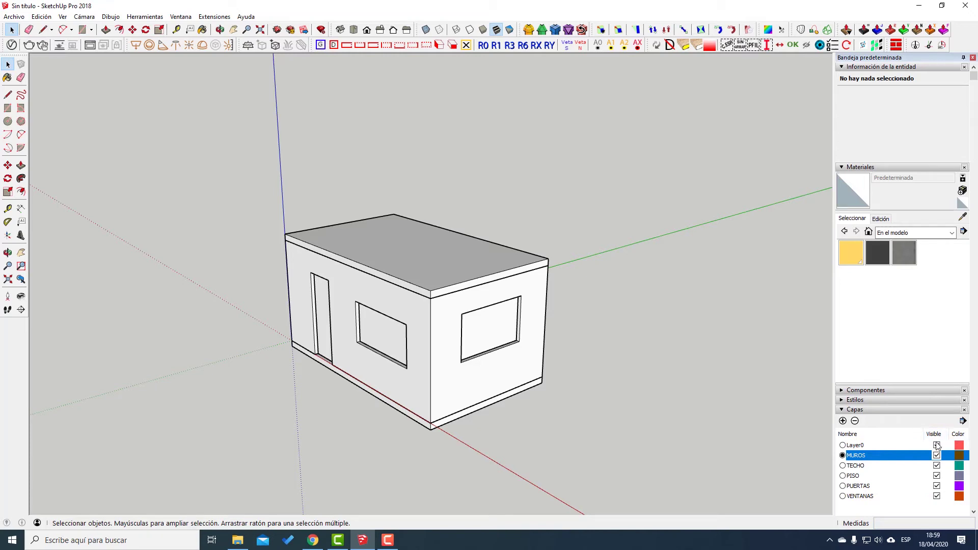
{"action": "left_click", "coordinate": [937, 445]}
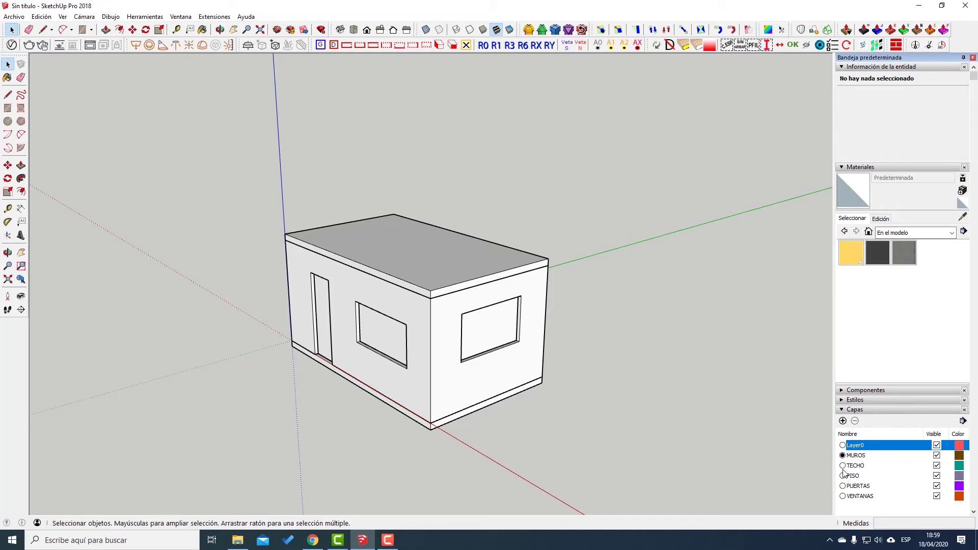
{"action": "left_click", "coordinate": [937, 496]}
{"action": "left_click", "coordinate": [936, 496]}
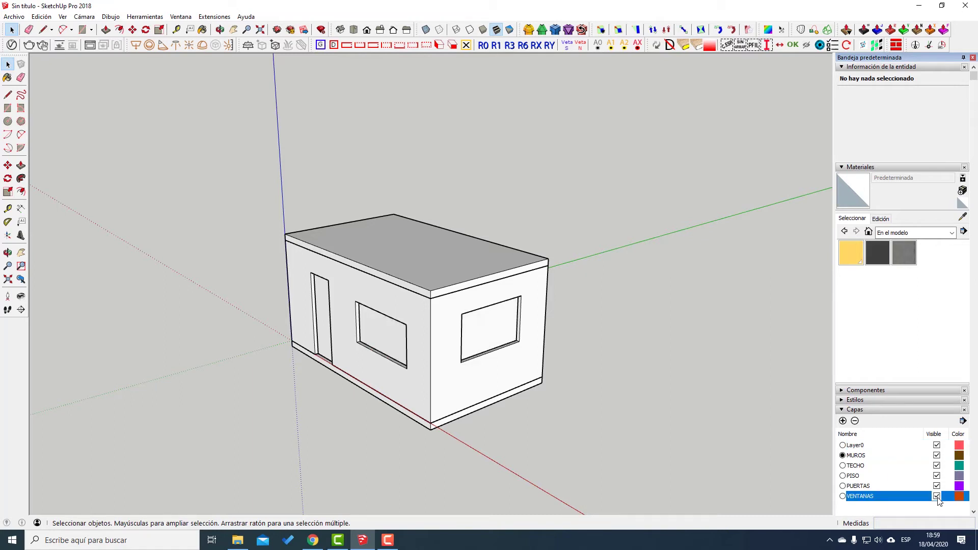
{"action": "left_click", "coordinate": [936, 497]}
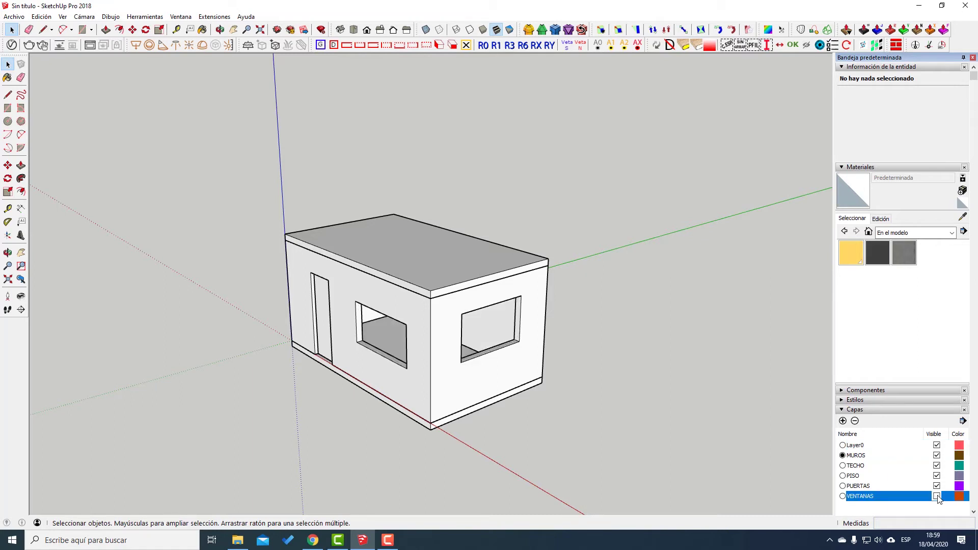
{"action": "left_click", "coordinate": [937, 497]}
Hide the TECHO layer to look down into the house, then show it again.
{"action": "left_click", "coordinate": [936, 466]}
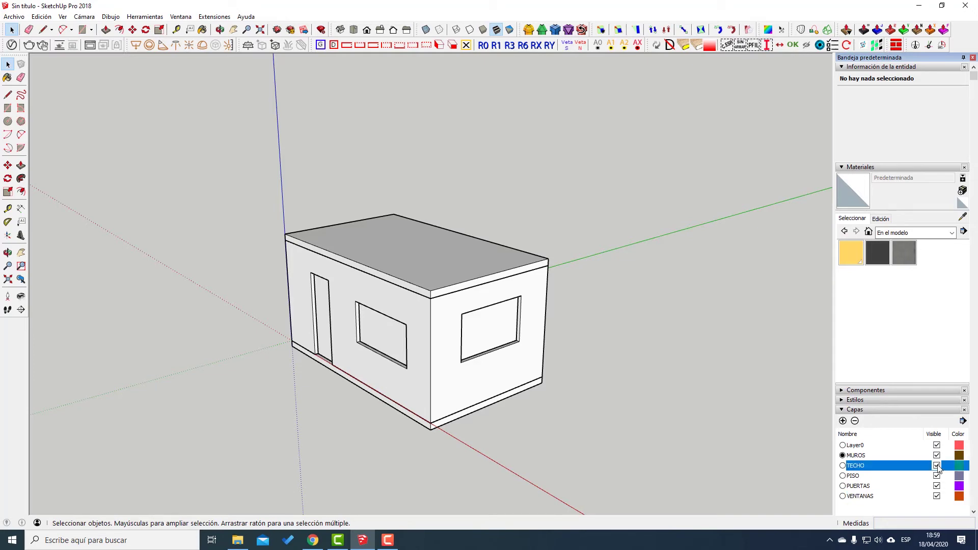
{"action": "scroll", "coordinate": [399, 237], "scroll_direction": "down", "scroll_amount": 1}
{"action": "mouse_move", "coordinate": [399, 237]}
{"action": "middle_mouse_down"}
{"action": "mouse_move", "coordinate": [623, 475]}
{"action": "mouse_move", "coordinate": [313, 371]}
{"action": "mouse_move", "coordinate": [386, 270]}
{"action": "mouse_move", "coordinate": [413, 286]}
{"action": "mouse_move", "coordinate": [545, 142]}
{"action": "mouse_move", "coordinate": [548, 291]}
{"action": "mouse_move", "coordinate": [332, 291]}
{"action": "mouse_move", "coordinate": [586, 321]}
{"action": "middle_mouse_up"}
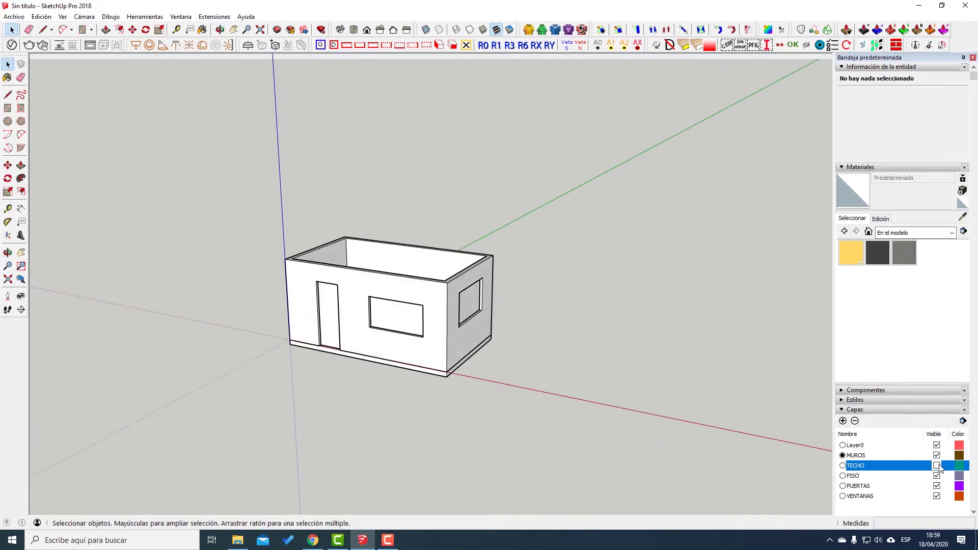
{"action": "left_click", "coordinate": [936, 465]}
{"action": "scroll", "coordinate": [383, 305], "scroll_direction": "down", "scroll_amount": 2}
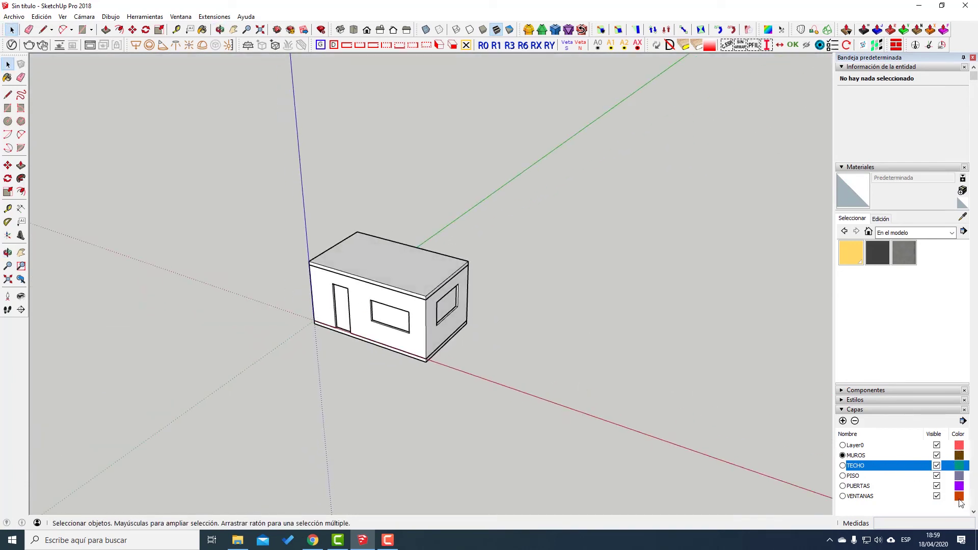
Color the model by layer and toggle the VENTANAS layer off and back on.
{"action": "left_click", "coordinate": [962, 423]}
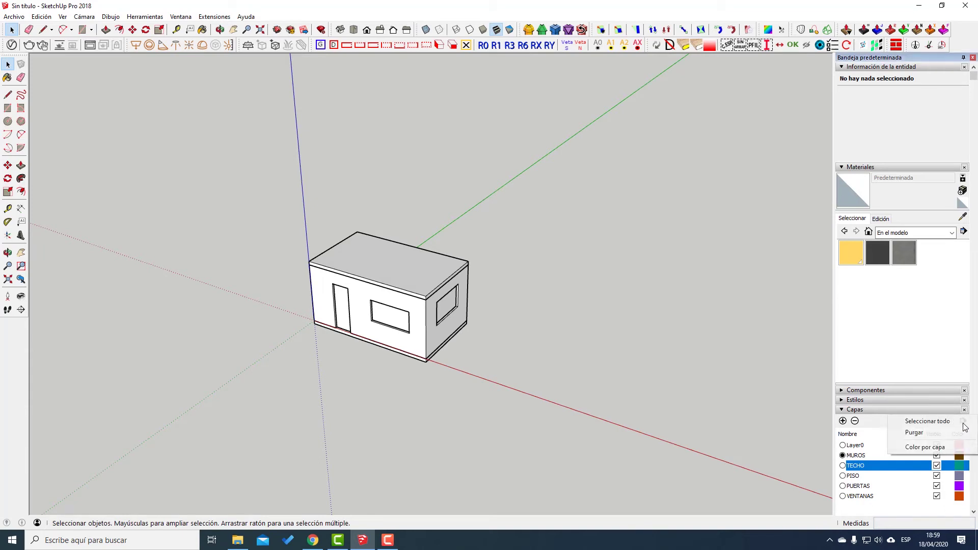
{"action": "left_click", "coordinate": [944, 446]}
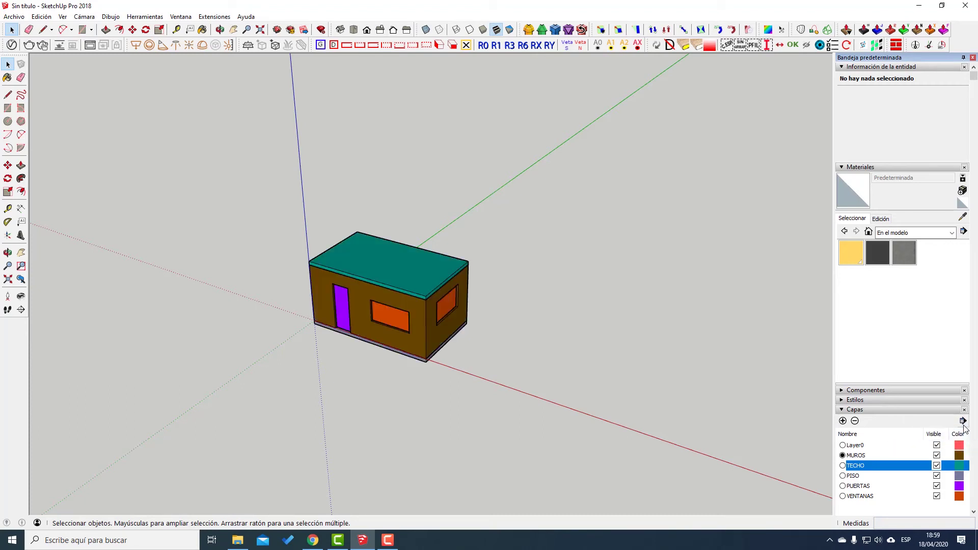
{"action": "scroll", "coordinate": [445, 286], "scroll_direction": "up", "scroll_amount": 3}
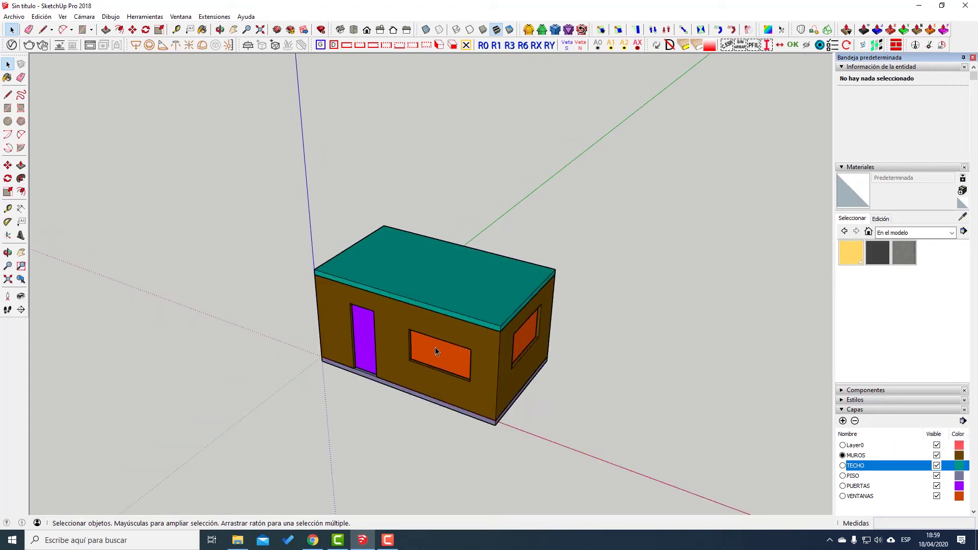
{"action": "left_click", "coordinate": [936, 496]}
{"action": "left_click", "coordinate": [937, 497]}
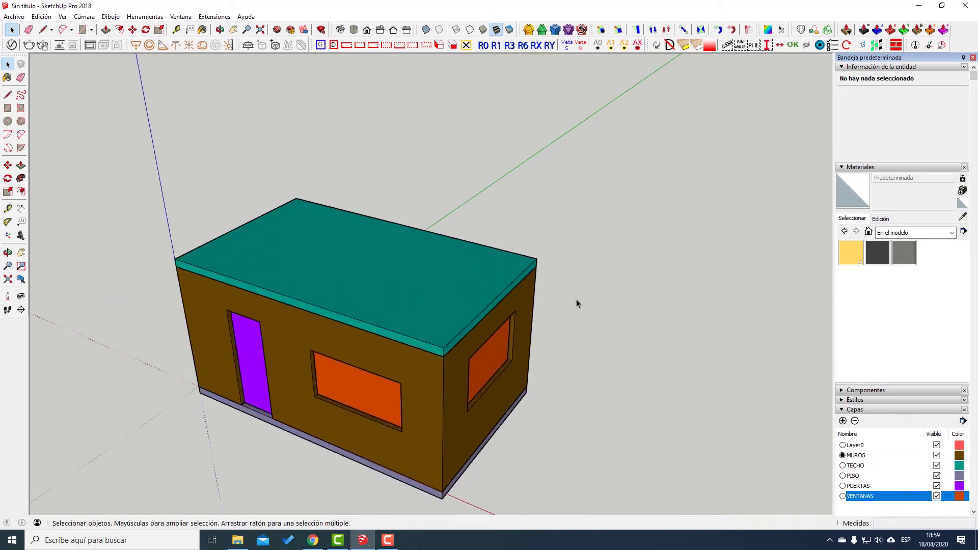
{"action": "mouse_move", "coordinate": [576, 299]}
{"action": "middle_mouse_down"}
{"action": "mouse_move", "coordinate": [550, 241]}
{"action": "mouse_move", "coordinate": [468, 341]}
{"action": "middle_mouse_up"}
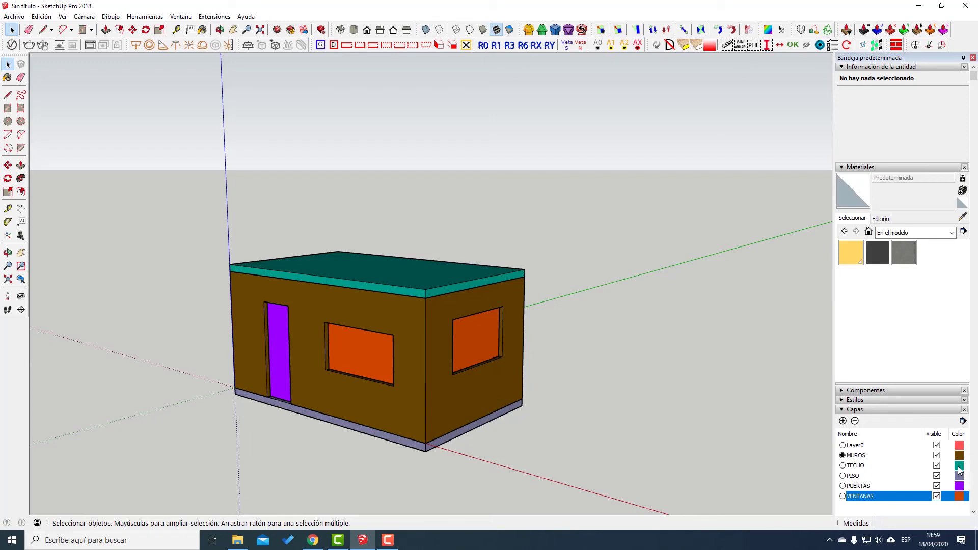
Hide and reshow the TECHO roof, then select the side window to check its layer.
{"action": "left_click", "coordinate": [937, 466]}
{"action": "left_click", "coordinate": [937, 465]}
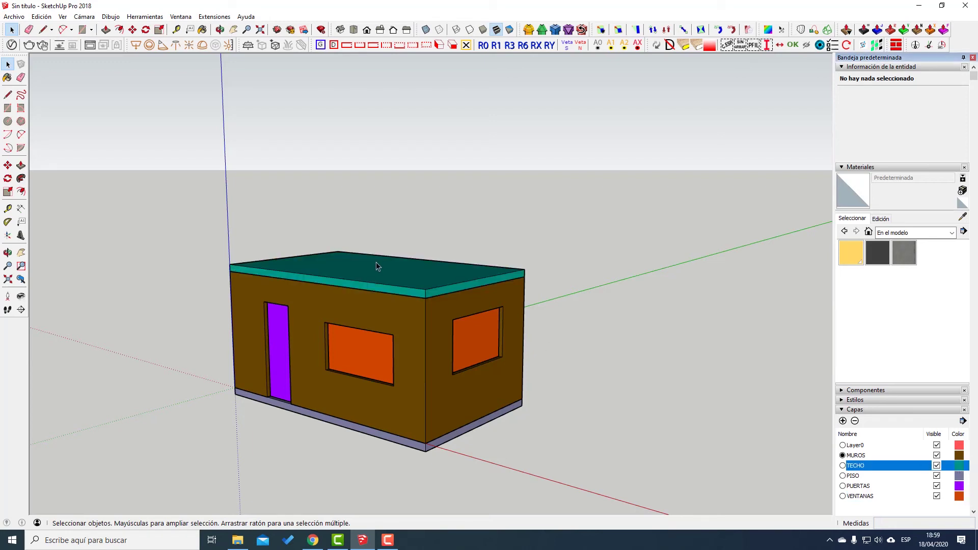
{"action": "middle_click_drag", "start_coordinate": [474, 326], "coordinate": [495, 417]}
{"action": "left_click", "coordinate": [496, 378]}
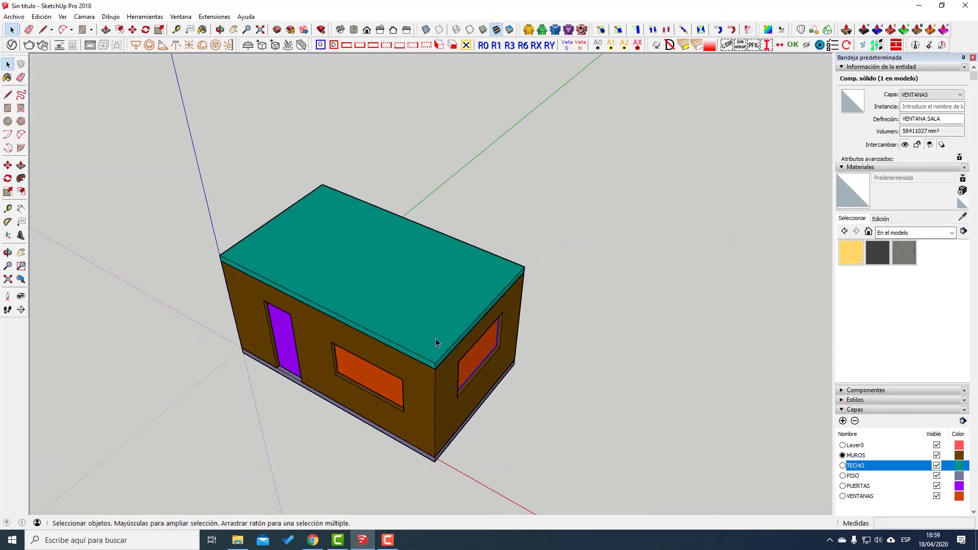
{"action": "scroll", "coordinate": [367, 270], "scroll_direction": "down", "scroll_amount": 2}
{"action": "scroll", "coordinate": [365, 264], "scroll_direction": "up", "scroll_amount": 3}
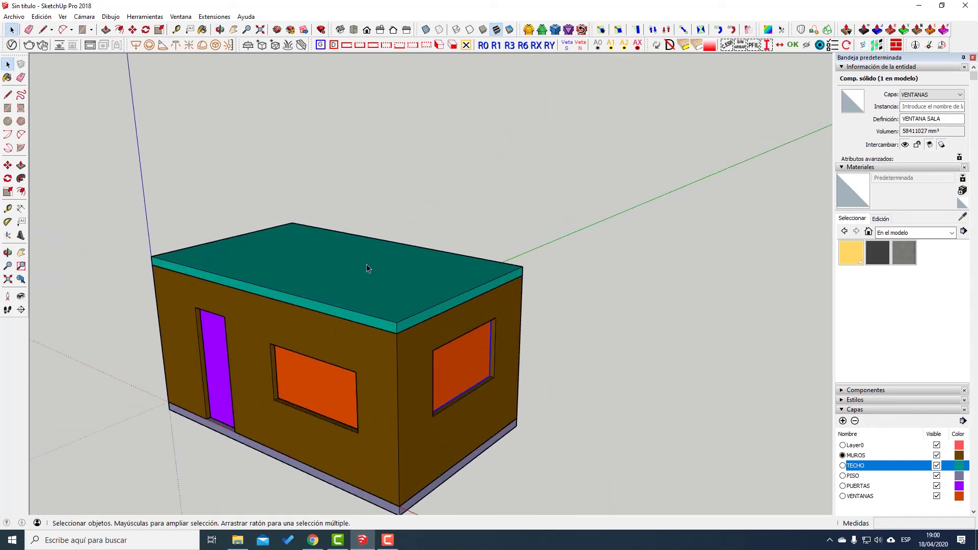
Check the roof's layer, then collapse the Capas layer list in the tray.
{"action": "left_click", "coordinate": [366, 264]}
{"action": "scroll", "coordinate": [366, 264], "scroll_direction": "down", "scroll_amount": 3}
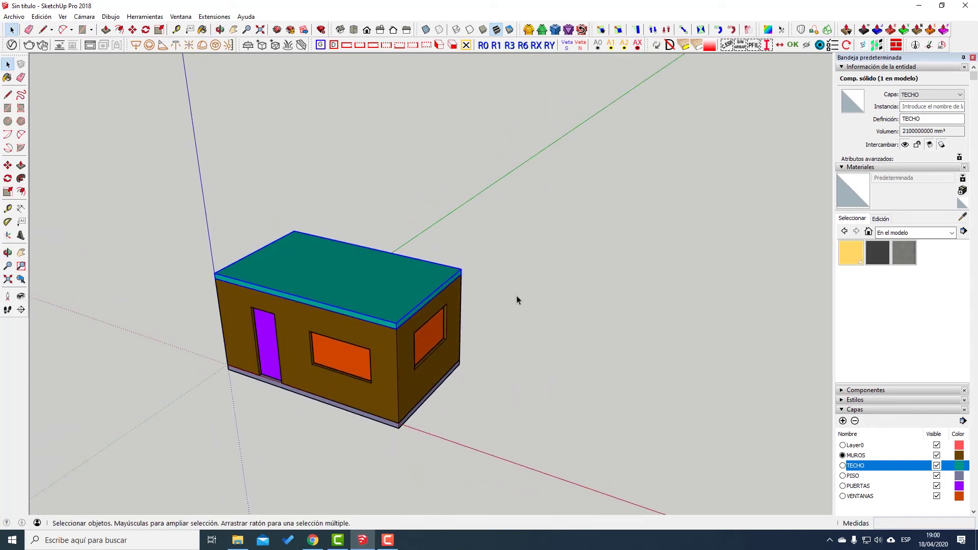
{"action": "scroll", "coordinate": [350, 320], "scroll_direction": "down", "scroll_amount": 1}
{"action": "scroll", "coordinate": [350, 320], "scroll_direction": "up", "scroll_amount": 2}
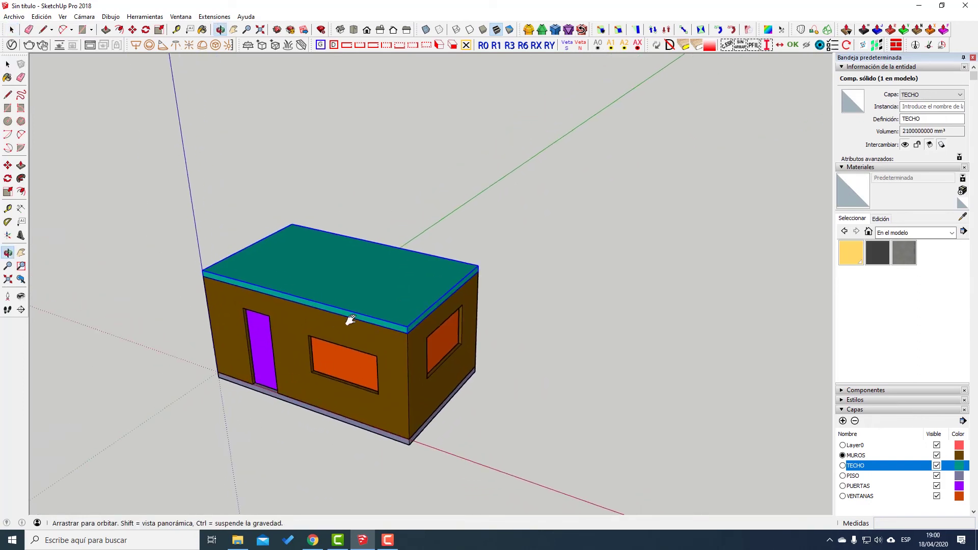
{"action": "middle_click_drag", "start_coordinate": [350, 320], "coordinate": [421, 318], "text": "shift"}
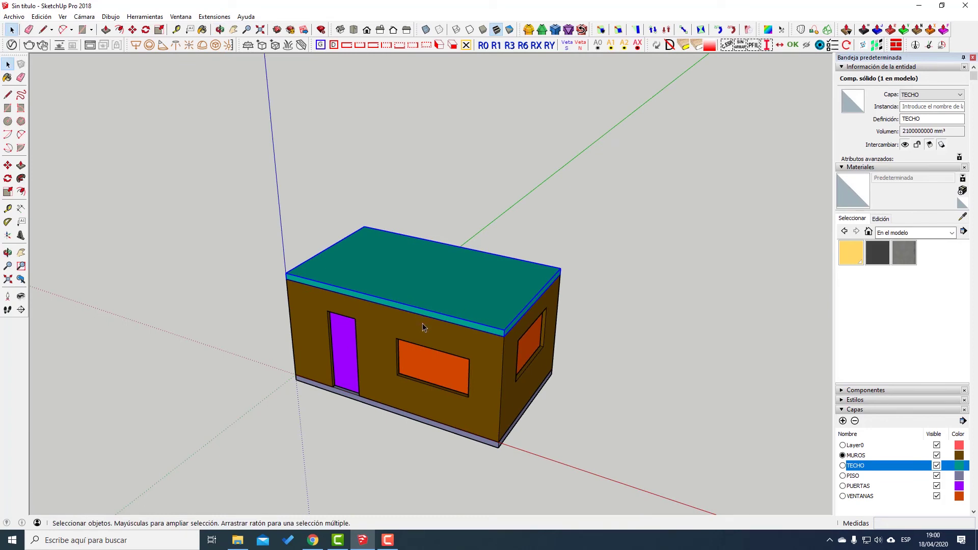
{"action": "mouse_move", "coordinate": [421, 320]}
{"action": "middle_mouse_down"}
{"action": "mouse_move", "coordinate": [433, 246]}
{"action": "mouse_move", "coordinate": [418, 250]}
{"action": "middle_mouse_up"}
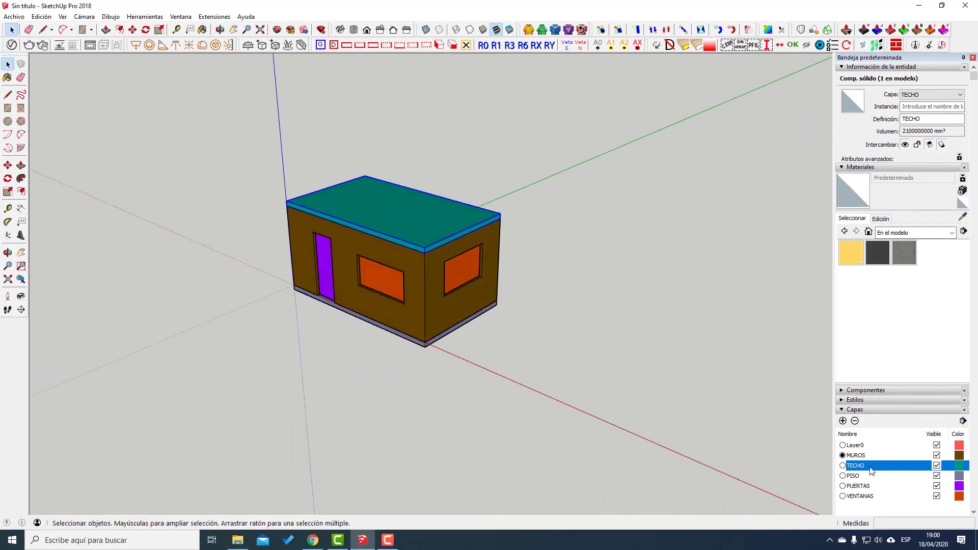
{"action": "left_click", "coordinate": [863, 411]}
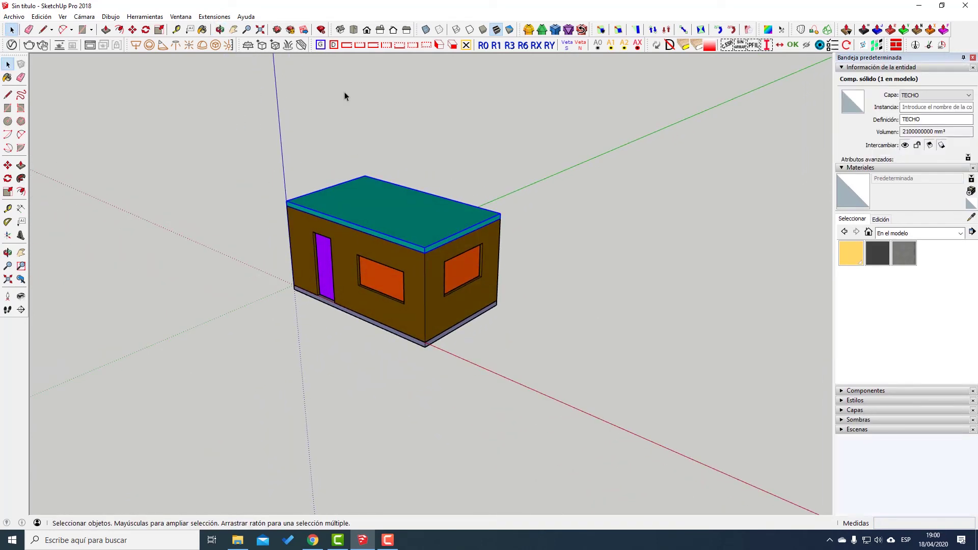
Create a new tray named Esquema containing the Outliner.
{"action": "left_click", "coordinate": [182, 19]}
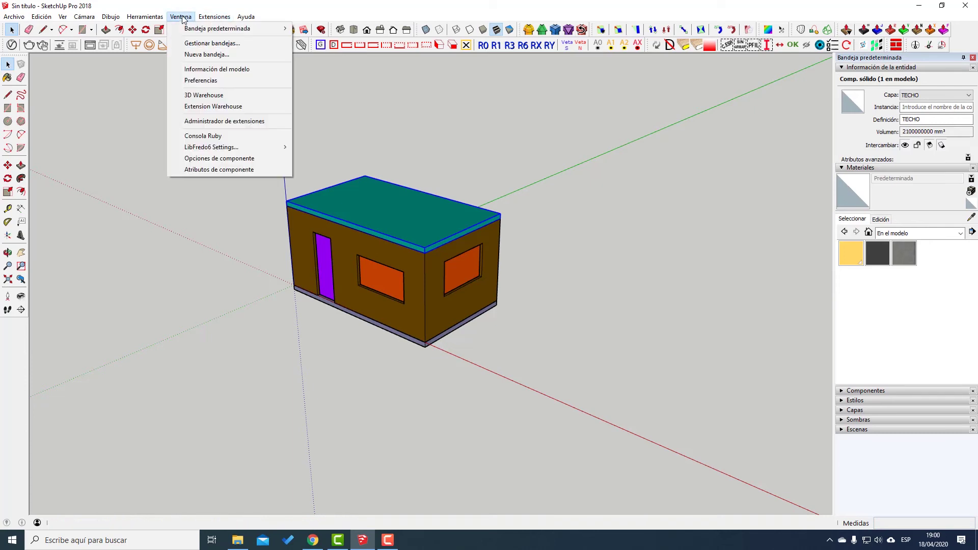
{"action": "left_click", "coordinate": [223, 55]}
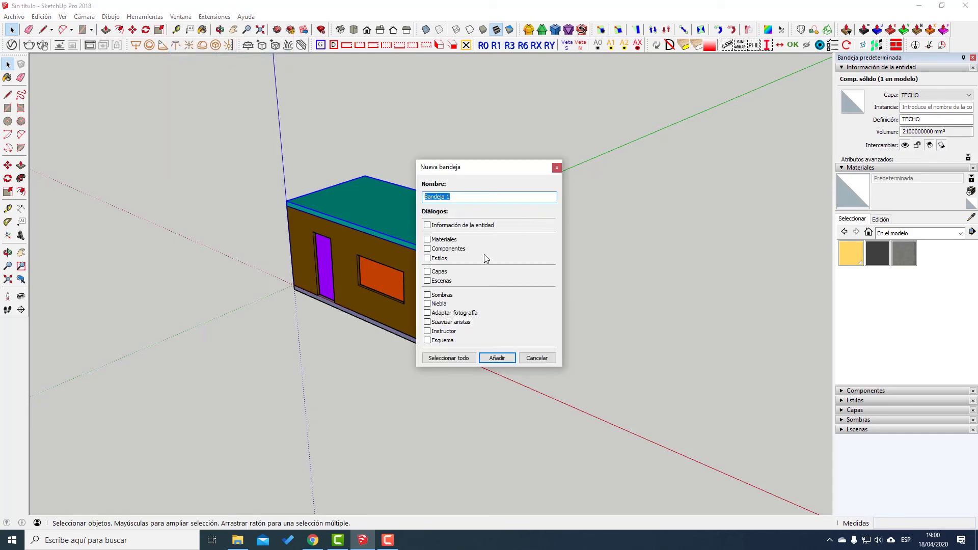
{"action": "left_click", "coordinate": [427, 340]}
{"action": "left_click", "coordinate": [449, 197]}
{"action": "left_click_drag", "start_coordinate": [448, 197], "coordinate": [382, 200]}
{"action": "type", "text": "Esquema"}
{"action": "key", "text": "Return"}
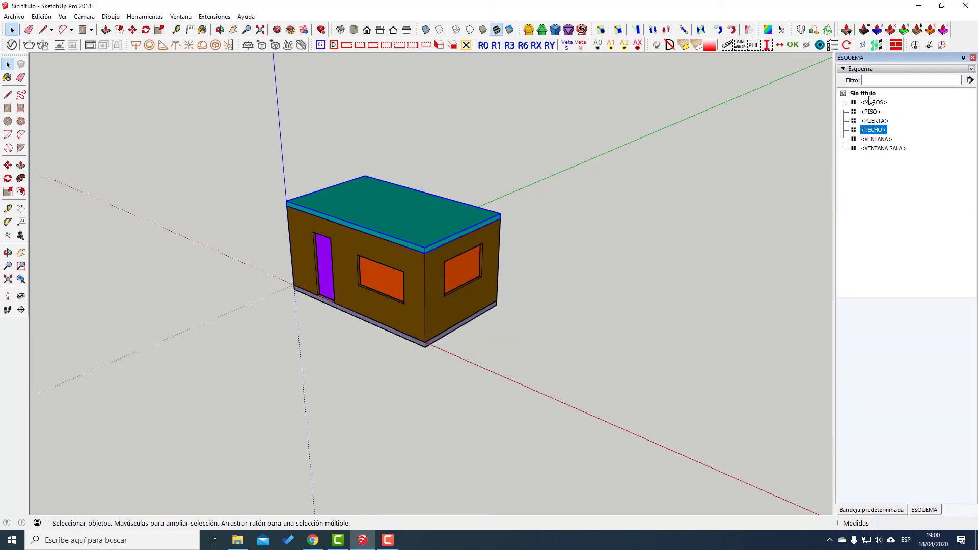
Select the Outliner entries MUROS, PISO, PUERTA, VENTANA SALA and TECHO in turn.
{"action": "left_click", "coordinate": [872, 103]}
{"action": "left_click", "coordinate": [872, 112]}
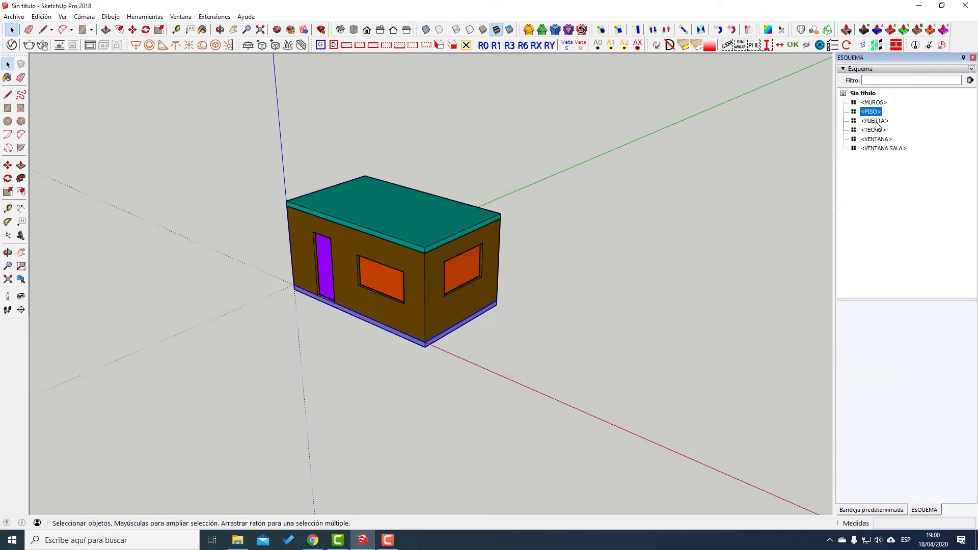
{"action": "left_click", "coordinate": [875, 121]}
{"action": "left_click", "coordinate": [876, 139]}
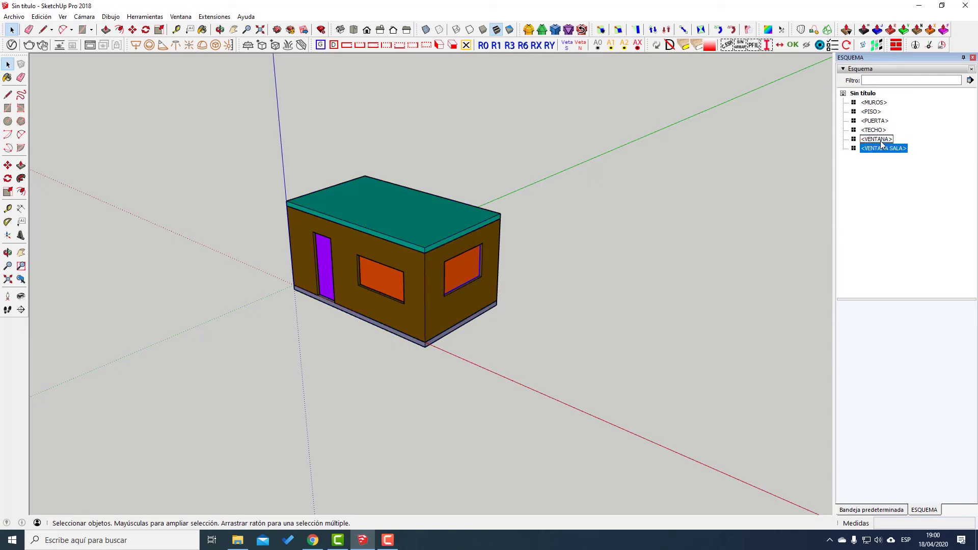
{"action": "left_click", "coordinate": [882, 131]}
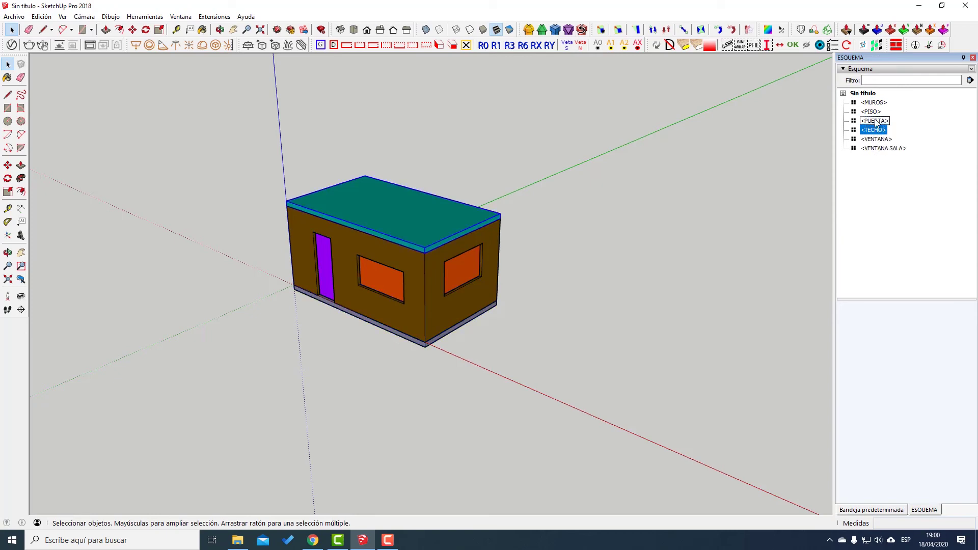
{"action": "left_click", "coordinate": [872, 121]}
Combine the side and front windows into one component named VENTANAS.
{"action": "left_click", "coordinate": [474, 274]}
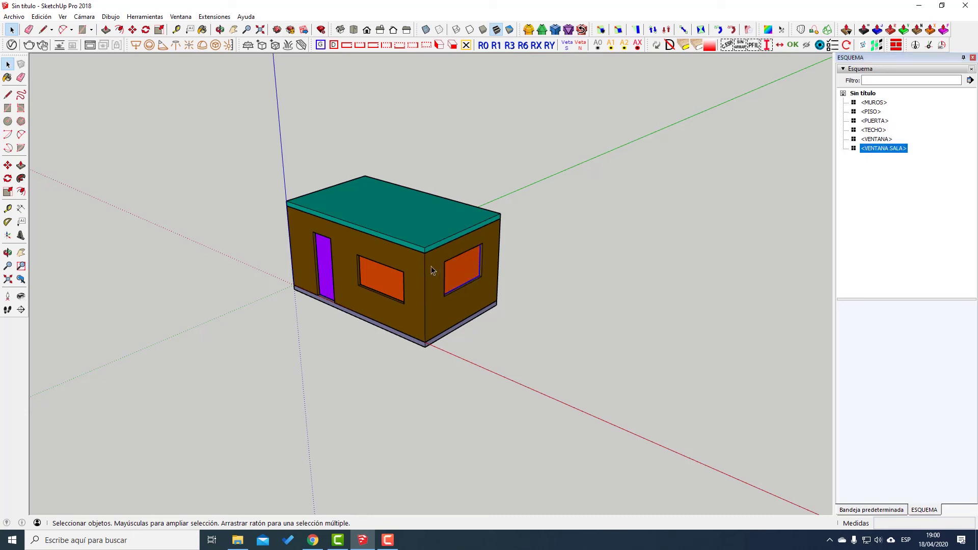
{"action": "left_click", "coordinate": [395, 285], "text": "shift"}
{"action": "type", "text": "g"}
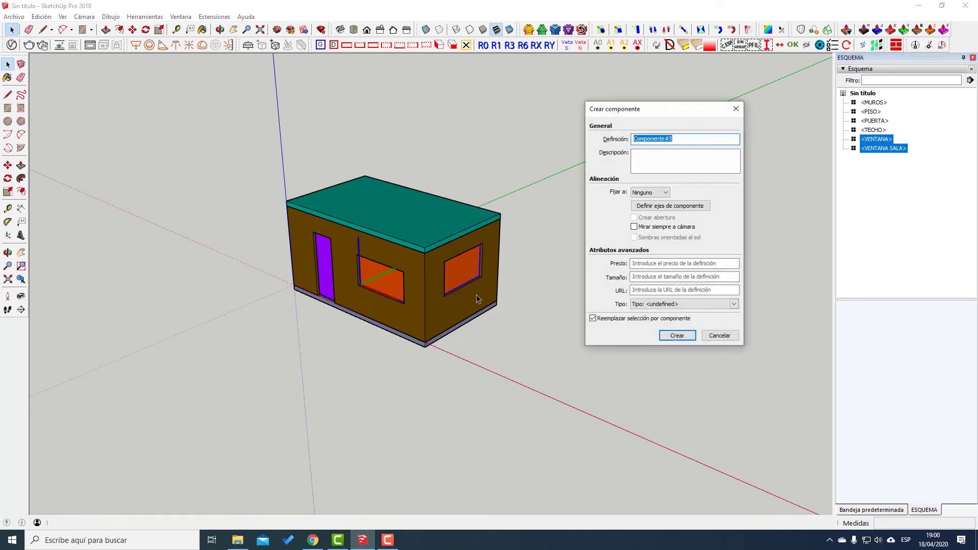
{"action": "type", "text": "VENTANAS"}
{"action": "key", "text": "Return"}
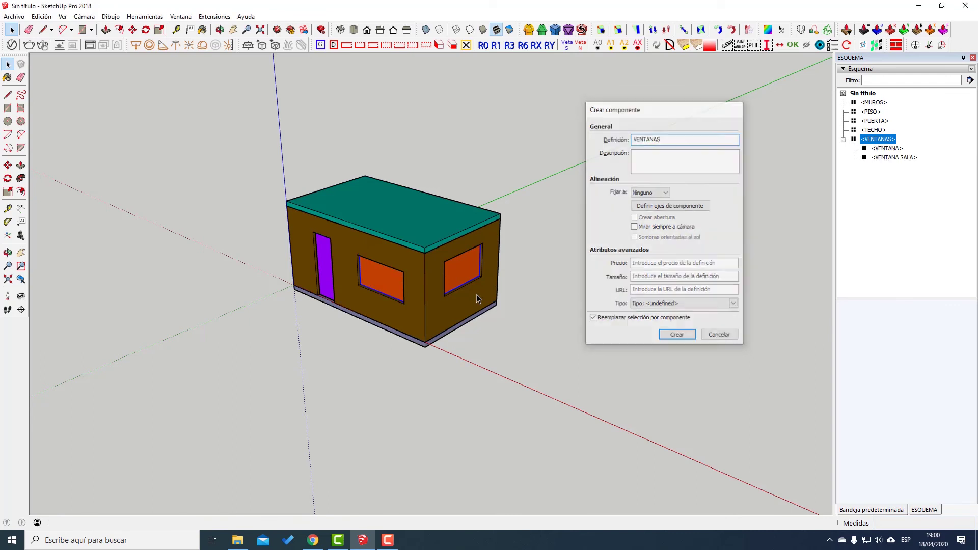
Hide the VENTANAS component from the Outliner, then show it again.
{"action": "left_click", "coordinate": [843, 141]}
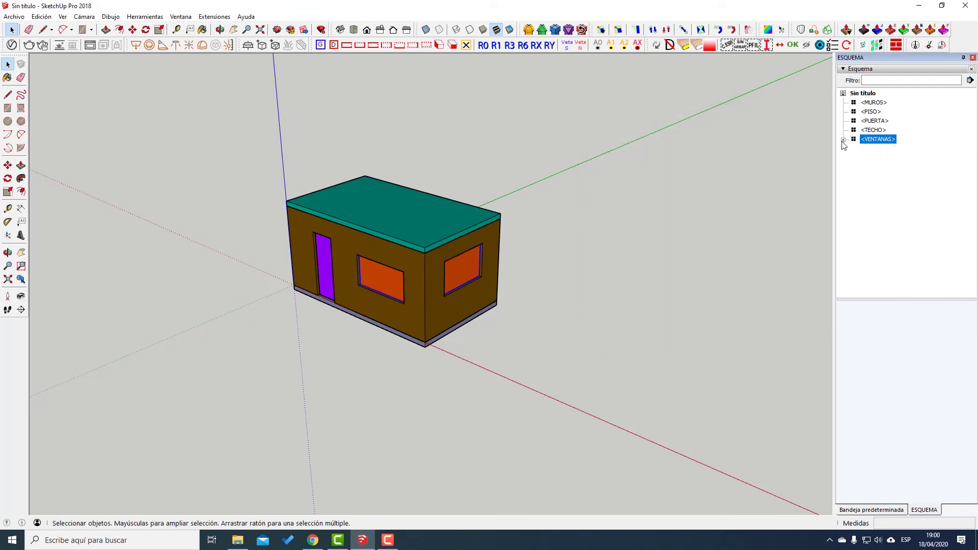
{"action": "right_click", "coordinate": [876, 146]}
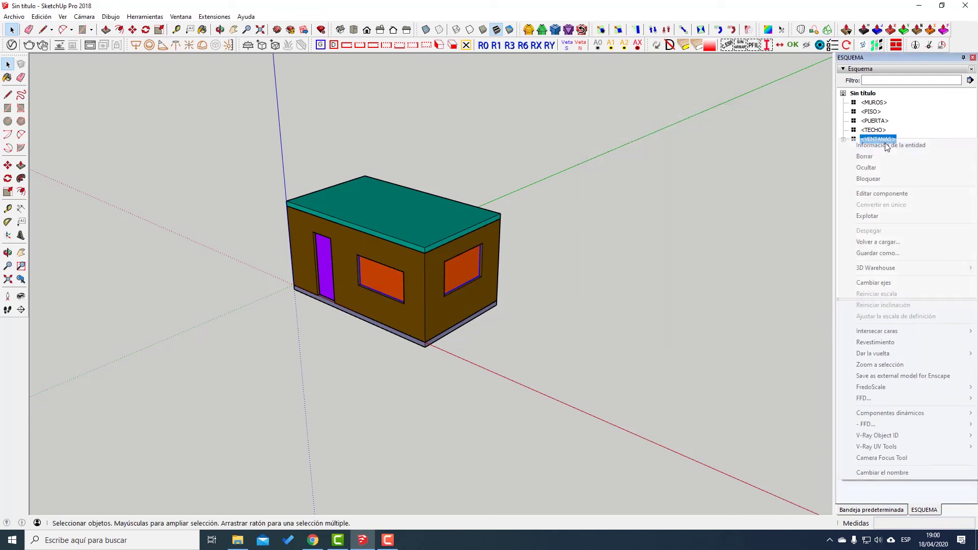
{"action": "left_click", "coordinate": [876, 169]}
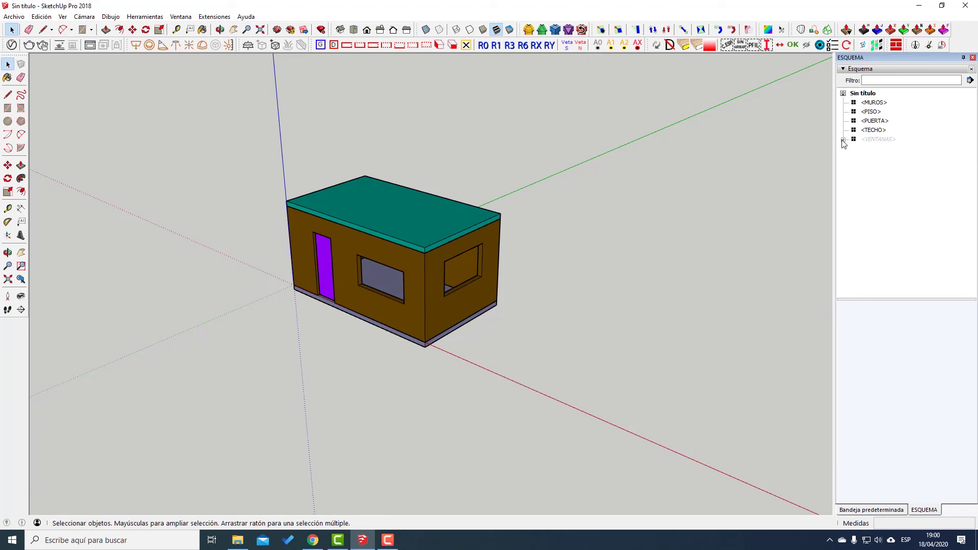
{"action": "right_click", "coordinate": [880, 141]}
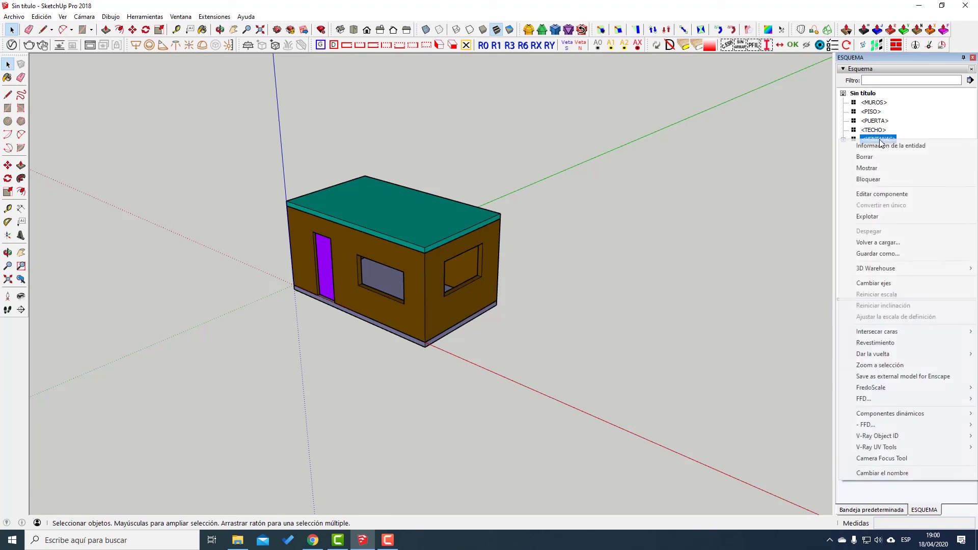
{"action": "left_click", "coordinate": [879, 172]}
{"action": "mouse_move", "coordinate": [696, 243]}
{"action": "middle_mouse_down"}
{"action": "mouse_move", "coordinate": [527, 330]}
{"action": "mouse_move", "coordinate": [316, 197]}
{"action": "middle_mouse_up"}
{"action": "scroll", "coordinate": [357, 230], "scroll_direction": "up", "scroll_amount": 5}
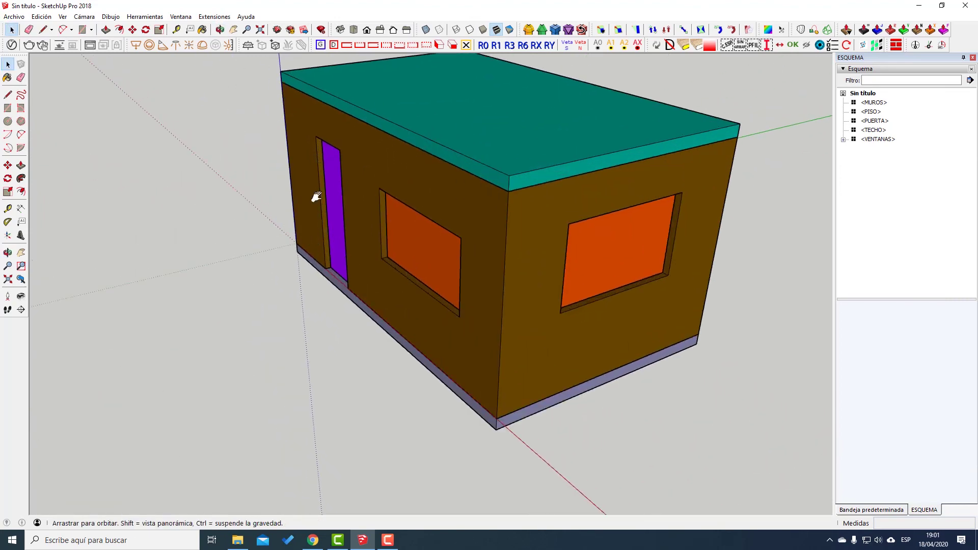
{"action": "scroll", "coordinate": [357, 245], "scroll_direction": "down", "scroll_amount": 3}
{"action": "middle_click_drag", "start_coordinate": [383, 291], "coordinate": [380, 245]}
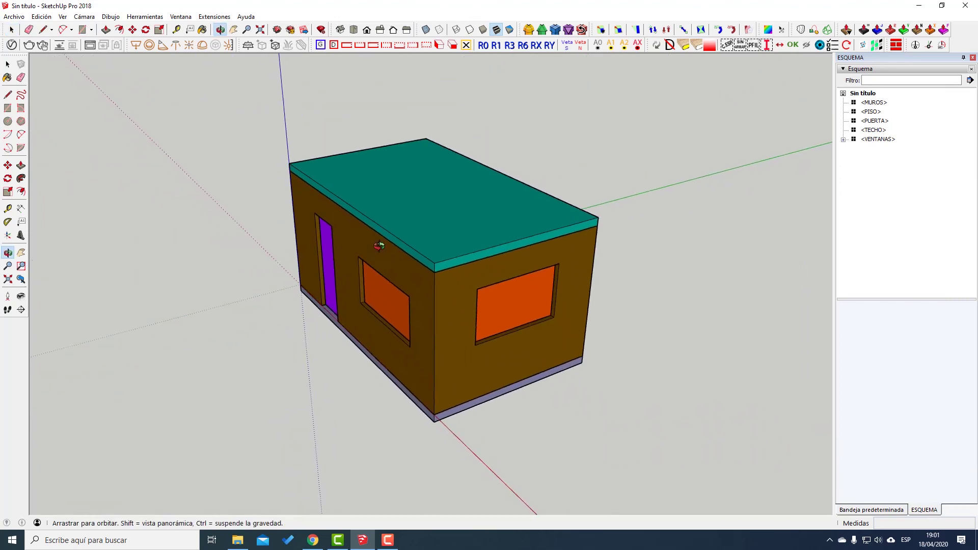
{"action": "left_click", "coordinate": [898, 510]}
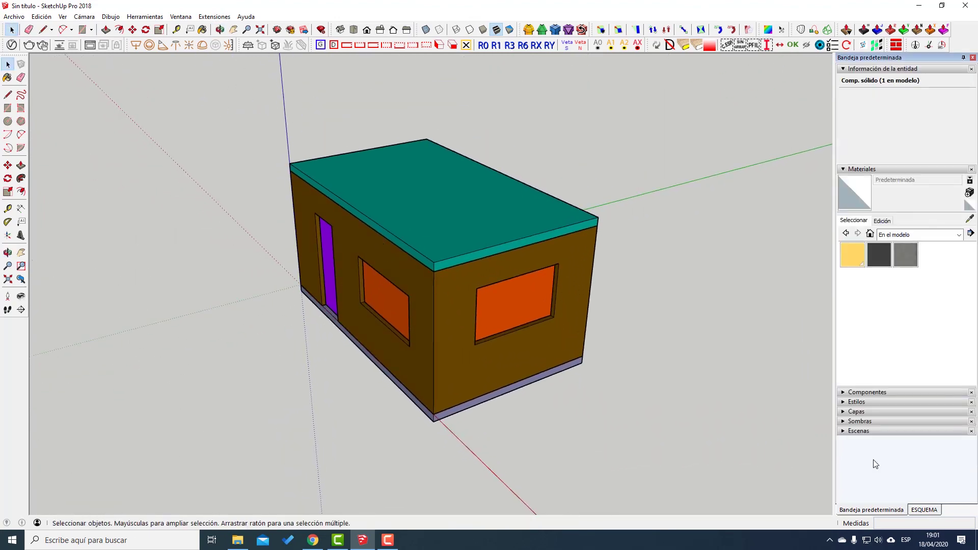
{"action": "left_click", "coordinate": [860, 413]}
{"action": "left_click", "coordinate": [923, 511]}
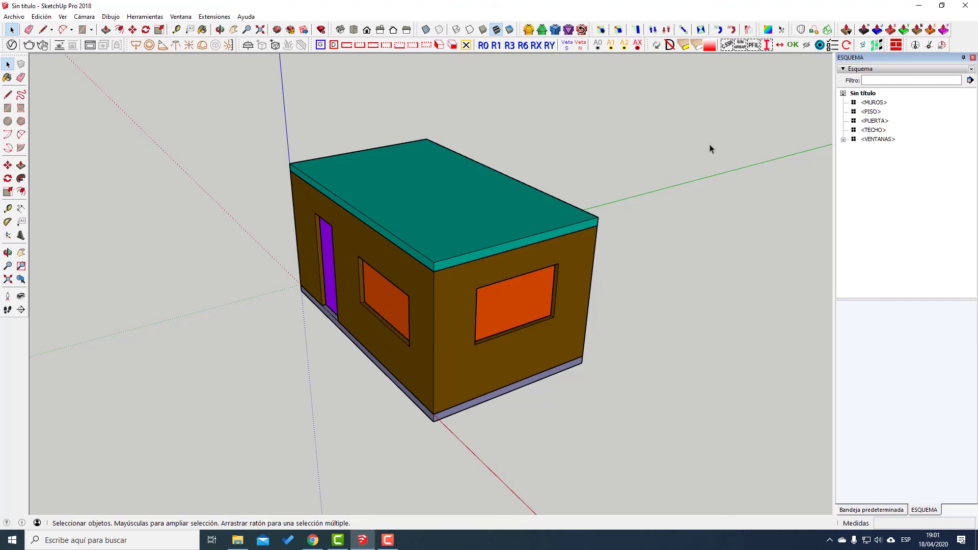
{"action": "scroll", "coordinate": [433, 254], "scroll_direction": "down", "scroll_amount": 2}
{"action": "scroll", "coordinate": [467, 277], "scroll_direction": "up", "scroll_amount": 4}
{"action": "scroll", "coordinate": [389, 283], "scroll_direction": "up", "scroll_amount": 2}
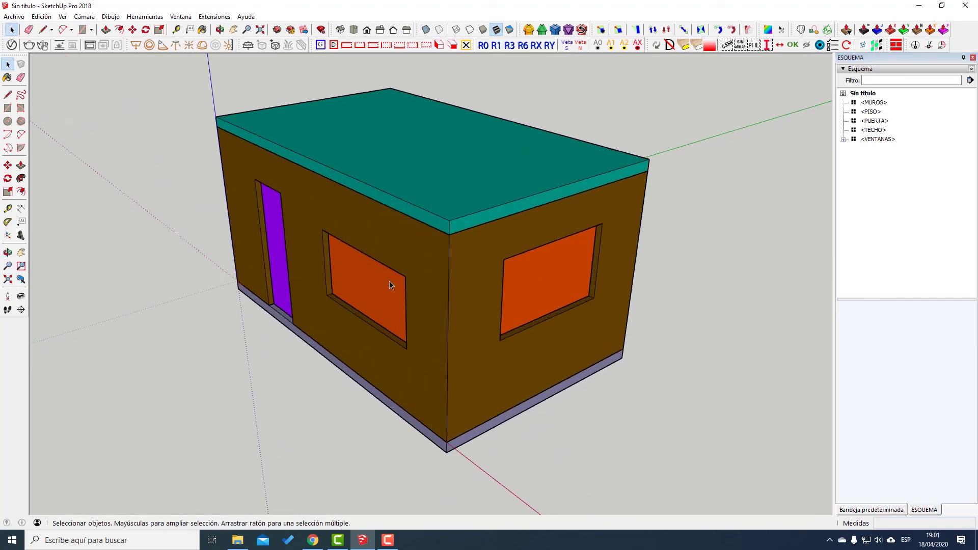
{"action": "middle_click_drag", "start_coordinate": [389, 280], "coordinate": [439, 330]}
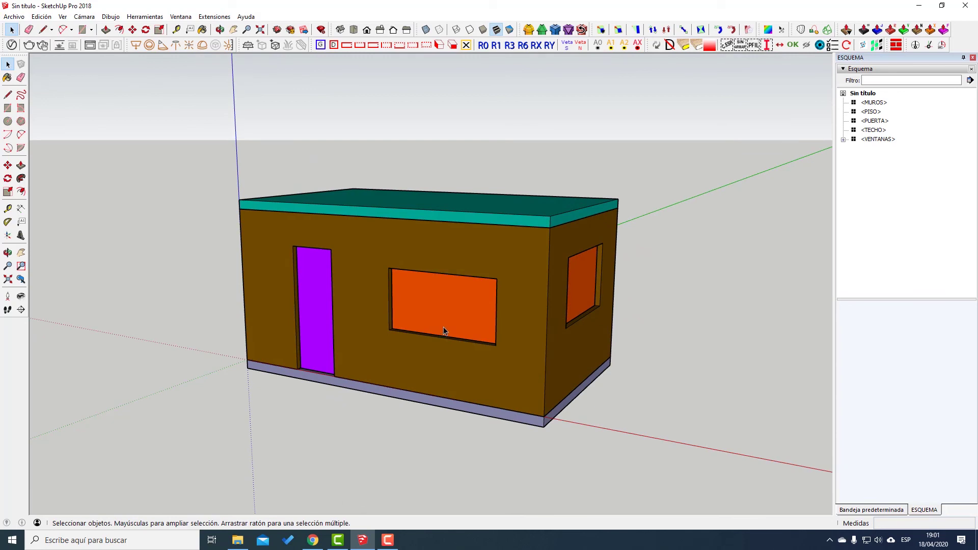
{"action": "middle_click_drag", "start_coordinate": [335, 305], "coordinate": [330, 347]}
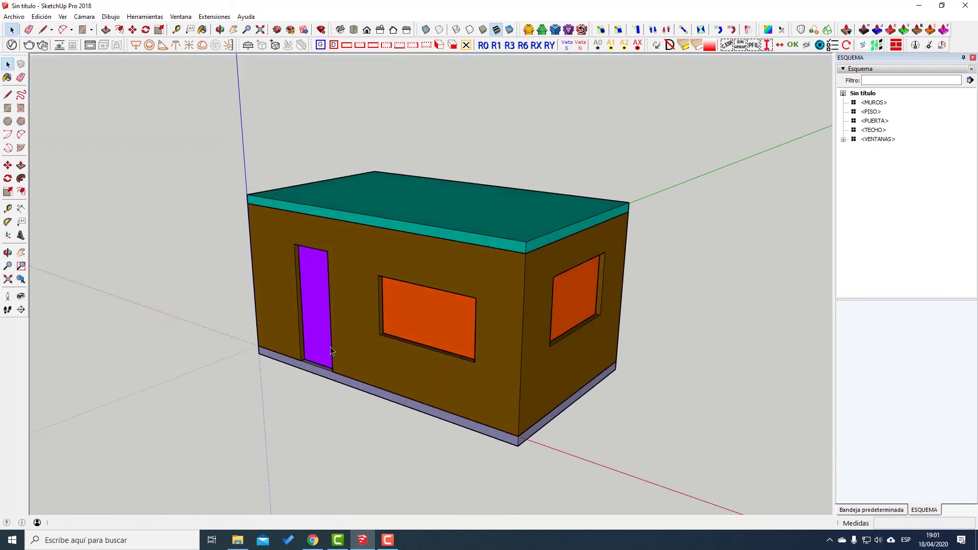